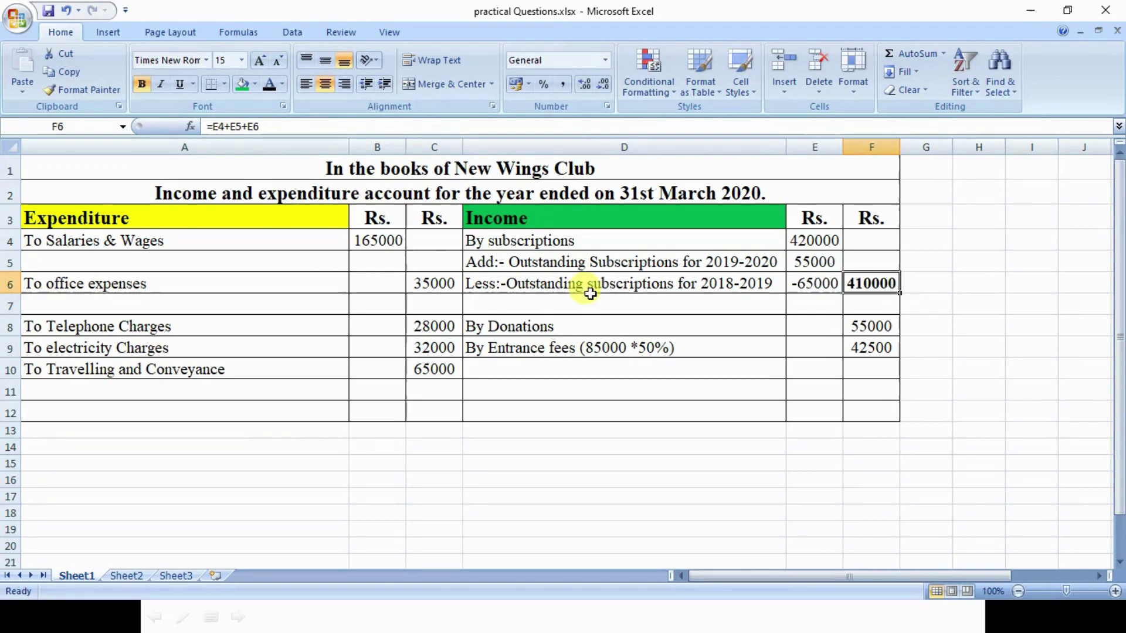
# Select the subscription lines D4:D6, and on the question slide tick adjustments 1 and 4 and the Entrance fees receipt, underlining "of the entrance"
pyautogui.click(545, 261)
pyautogui.moveTo(542, 240); pyautogui.dragTo(569, 276)
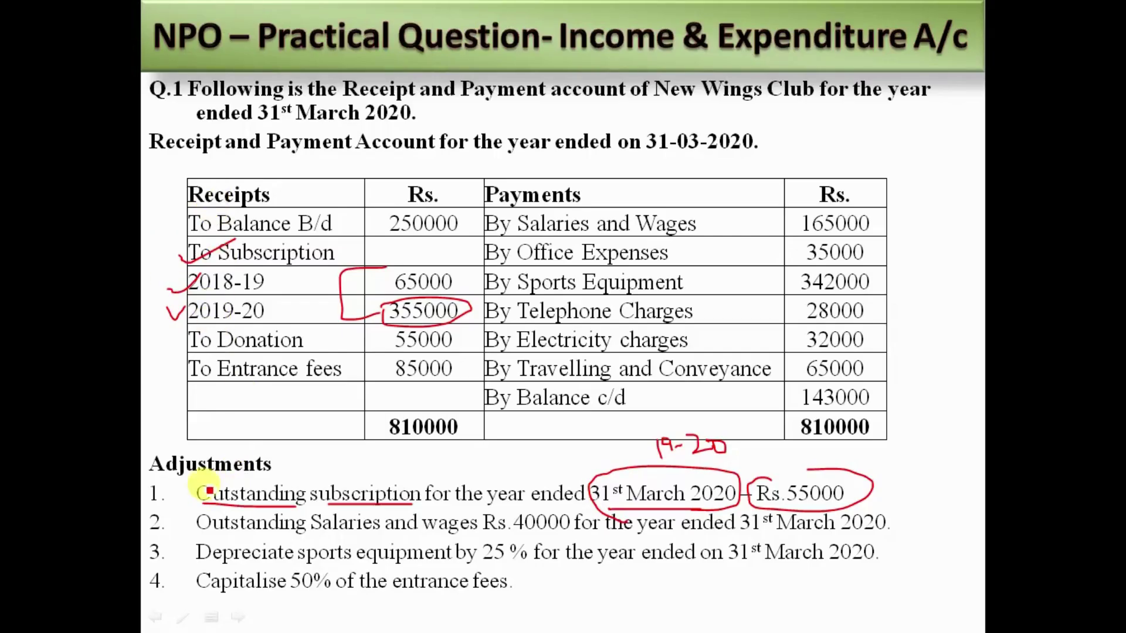
pyautogui.moveTo(151, 487)
pyautogui.mouseDown()
pyautogui.moveTo(159, 502)
pyautogui.moveTo(197, 486)
pyautogui.mouseUp()
pyautogui.moveTo(183, 588); pyautogui.dragTo(252, 577)
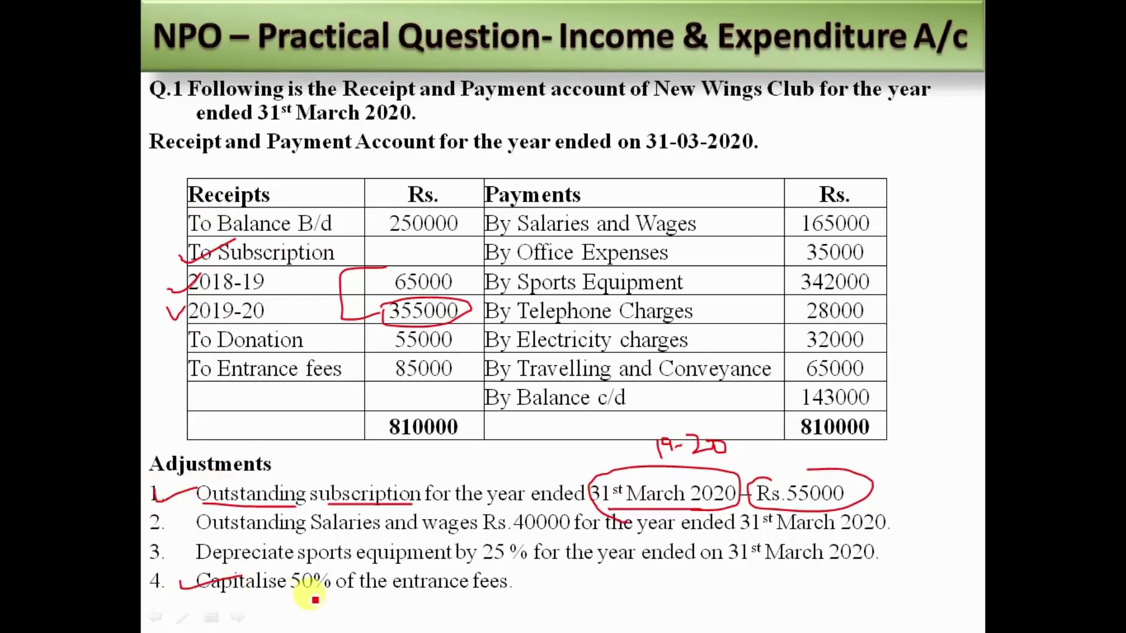
pyautogui.moveTo(324, 597); pyautogui.dragTo(449, 596)
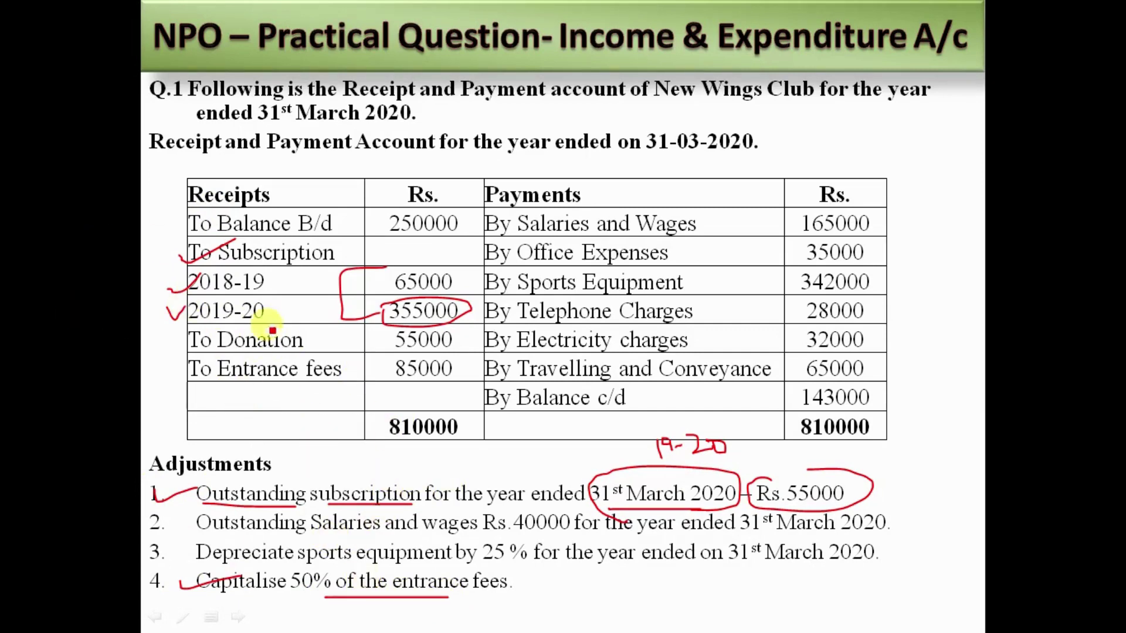
pyautogui.moveTo(157, 378); pyautogui.dragTo(207, 370)
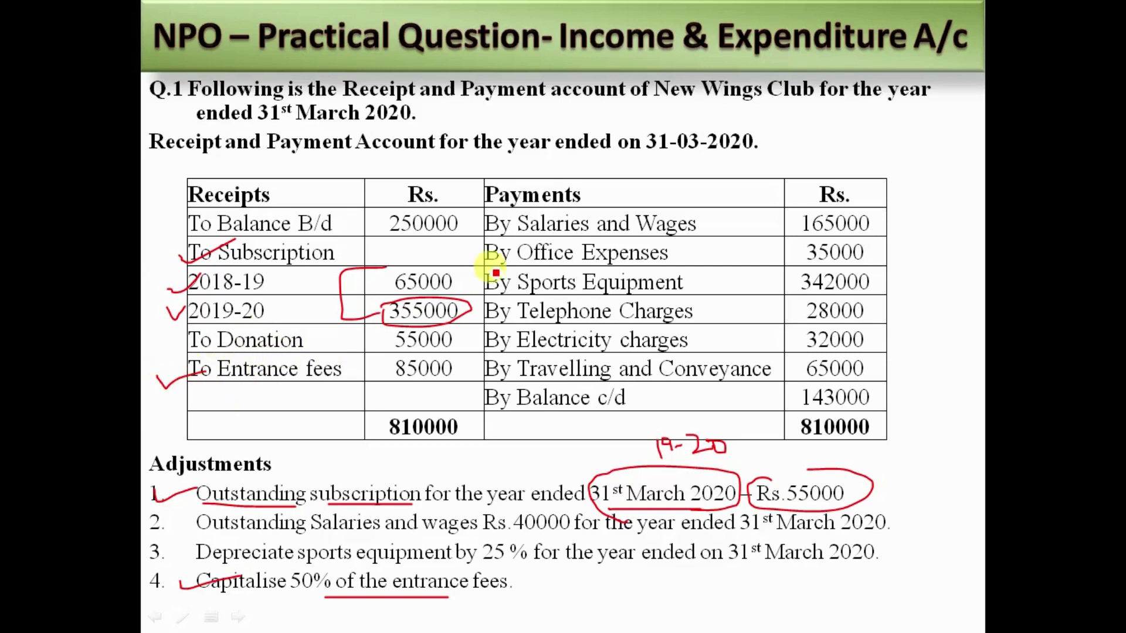
# Tick Salaries and Wages and Sports Equipment among the payments, and underline Salaries and Wages with its 165000 amount
pyautogui.moveTo(469, 218); pyautogui.dragTo(538, 205)
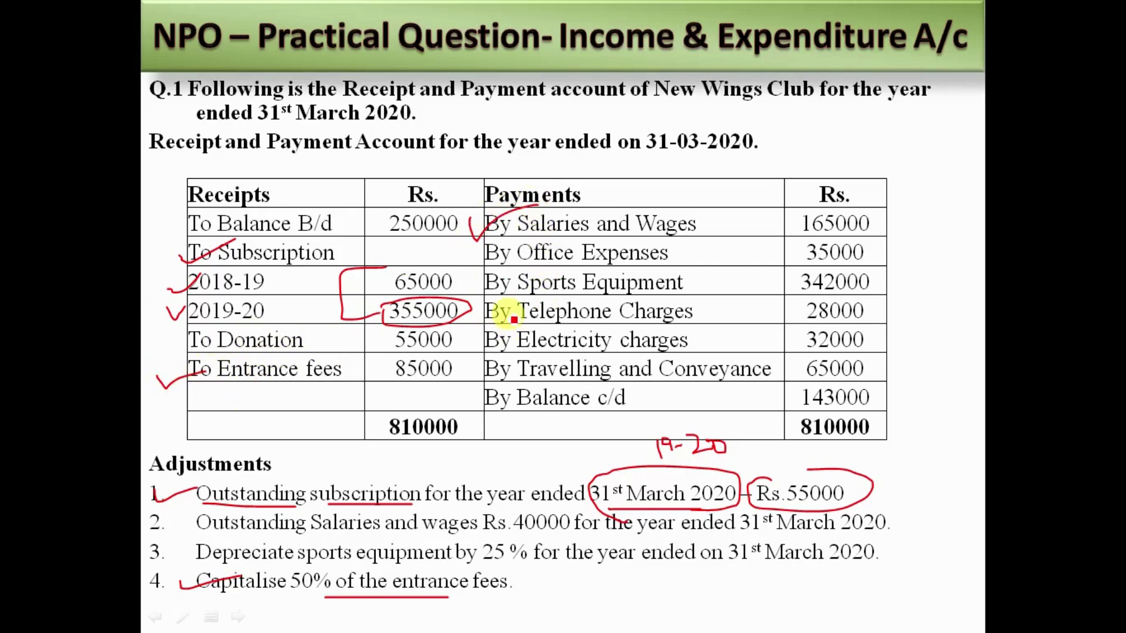
pyautogui.moveTo(463, 288); pyautogui.dragTo(502, 271)
pyautogui.moveTo(549, 235); pyautogui.dragTo(691, 238)
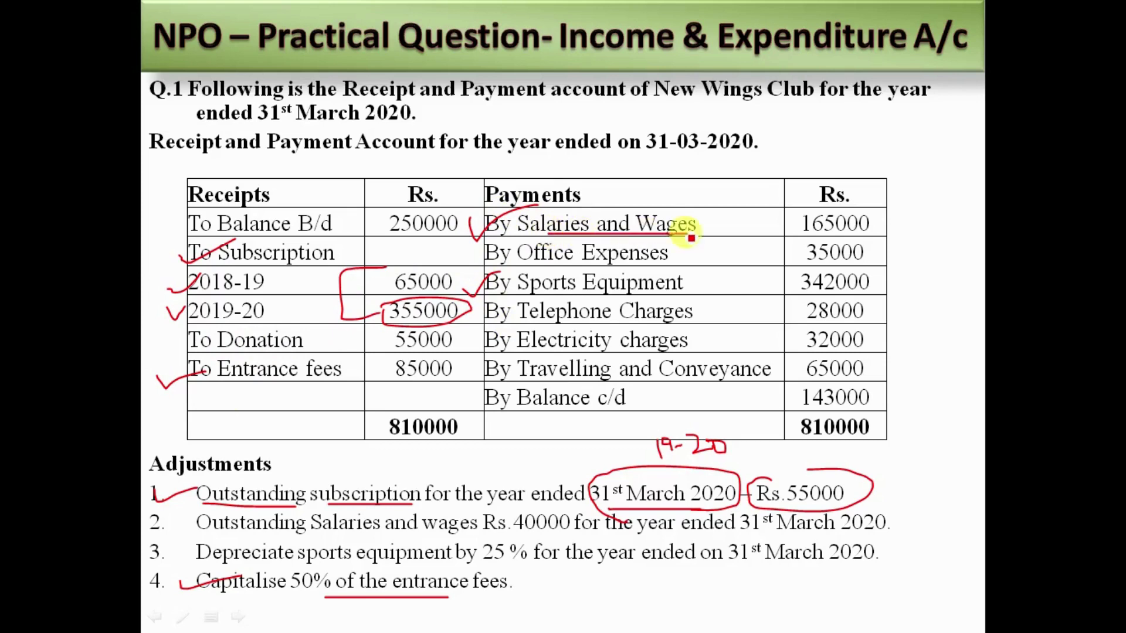
pyautogui.moveTo(802, 235); pyautogui.dragTo(874, 233)
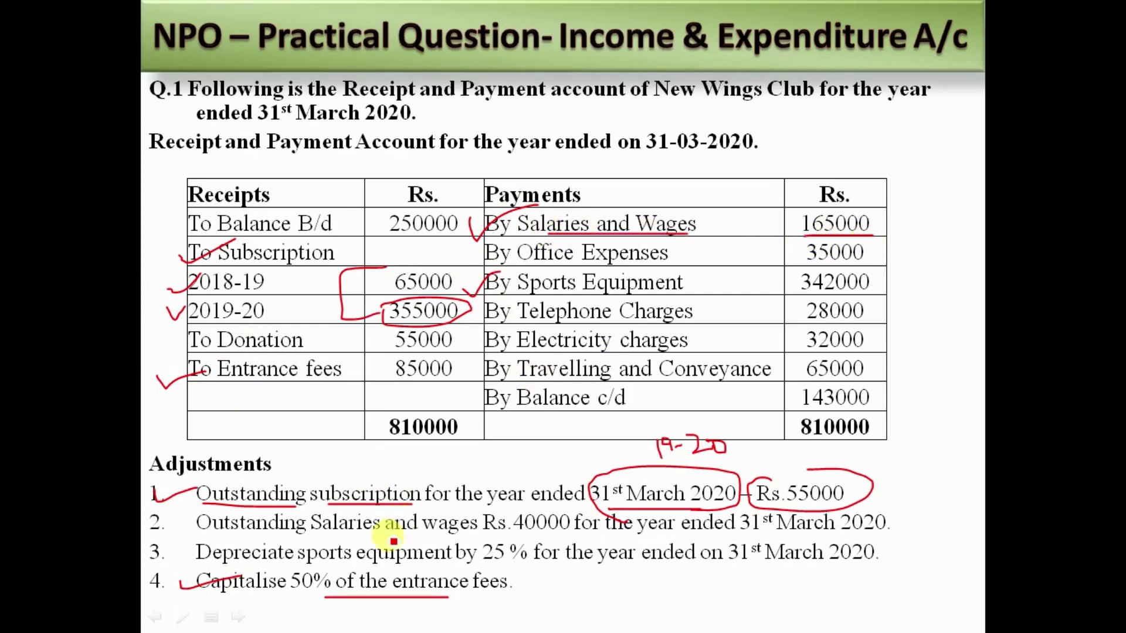
# Underline Outstanding, Rs.40000 and the year-end date in adjustment 2, and draw an arrow linking it to adjustment 1
pyautogui.moveTo(492, 533); pyautogui.dragTo(580, 531)
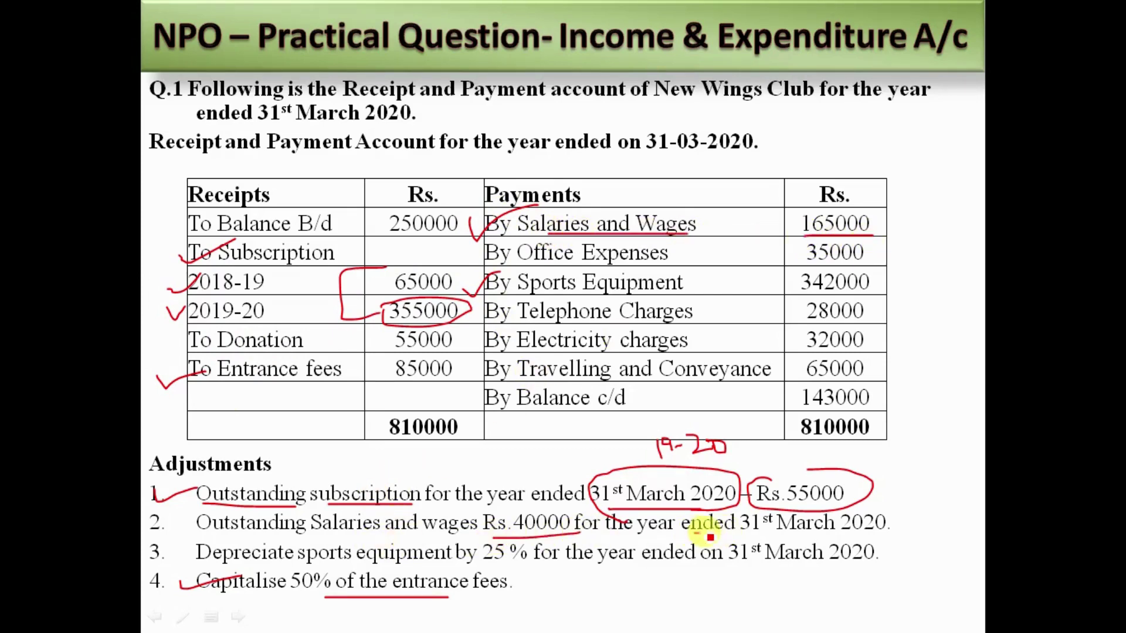
pyautogui.moveTo(689, 533); pyautogui.dragTo(779, 533)
pyautogui.moveTo(210, 534); pyautogui.dragTo(281, 535)
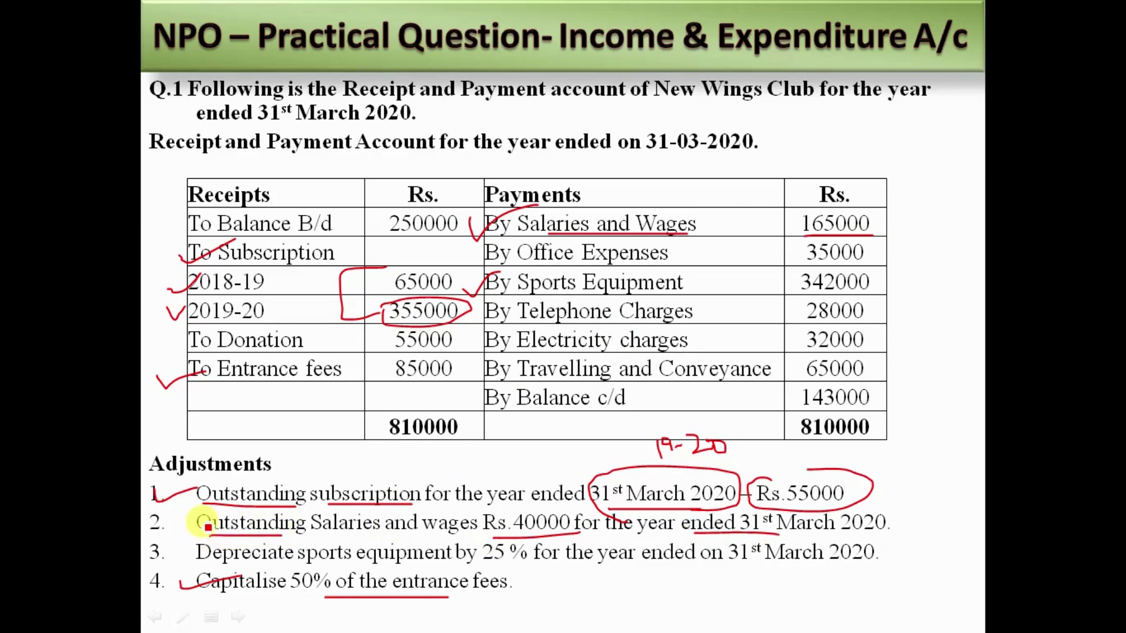
pyautogui.moveTo(199, 521); pyautogui.dragTo(170, 508)
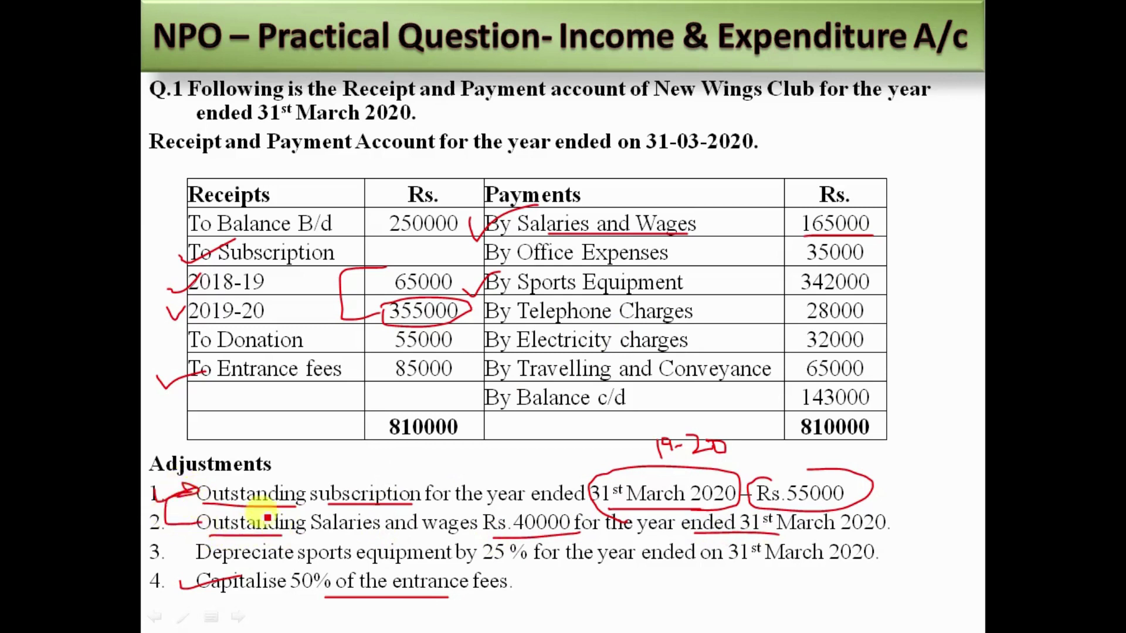
# Switch to the Excel workbook and recolour the hidden outstanding salaries label, its 40000 amount and the salaries total in A5:C5 to black
pyautogui.hotkey('alt', 'Tab')
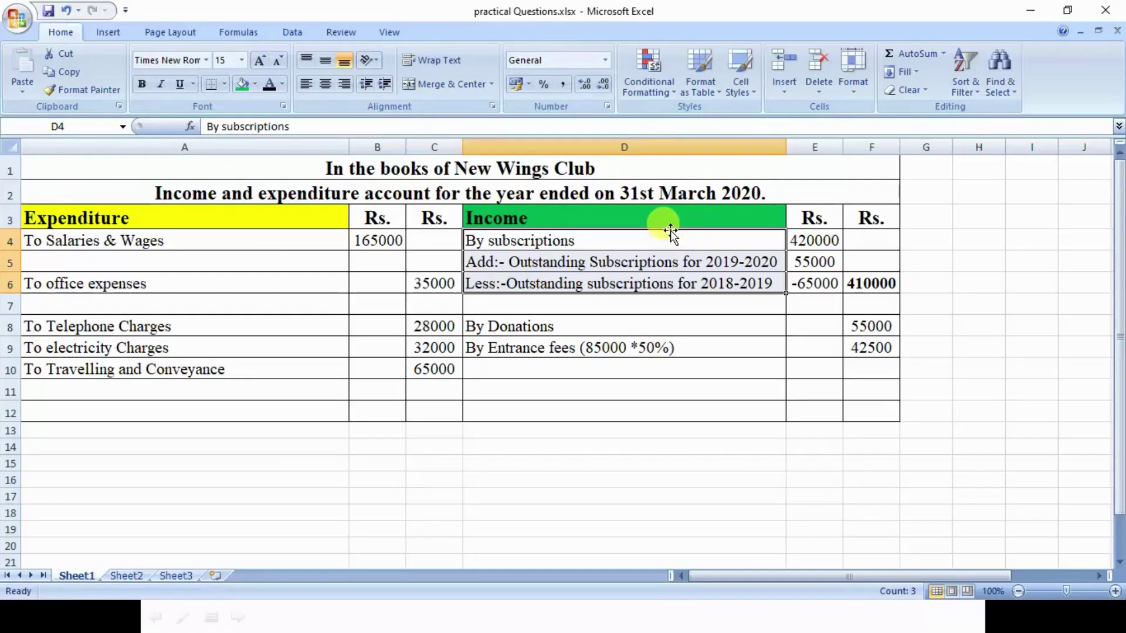
pyautogui.click(101, 262)
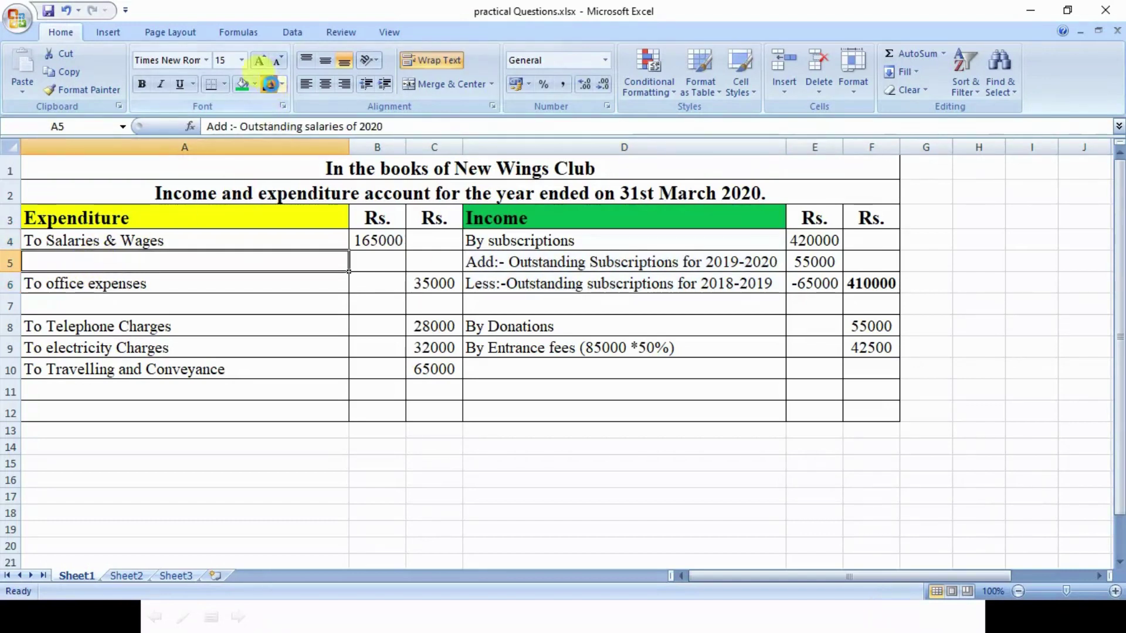
pyautogui.press('Right')
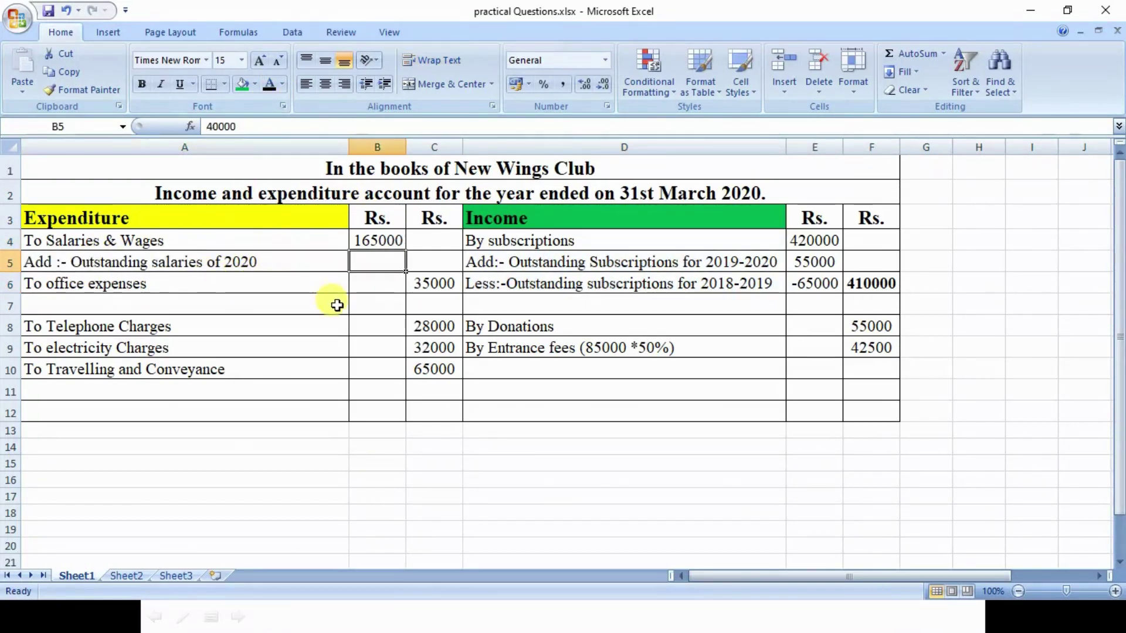
pyautogui.hotkey('alt', 'Tab')
pyautogui.hotkey('alt', 'Tab')
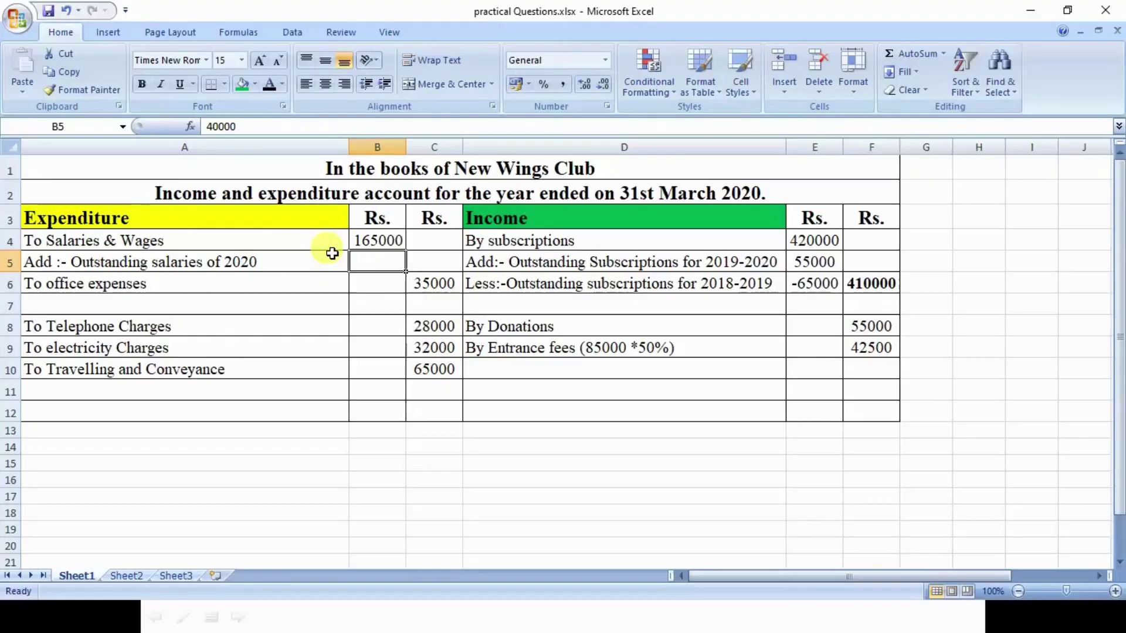
pyautogui.hotkey('alt', 'Tab')
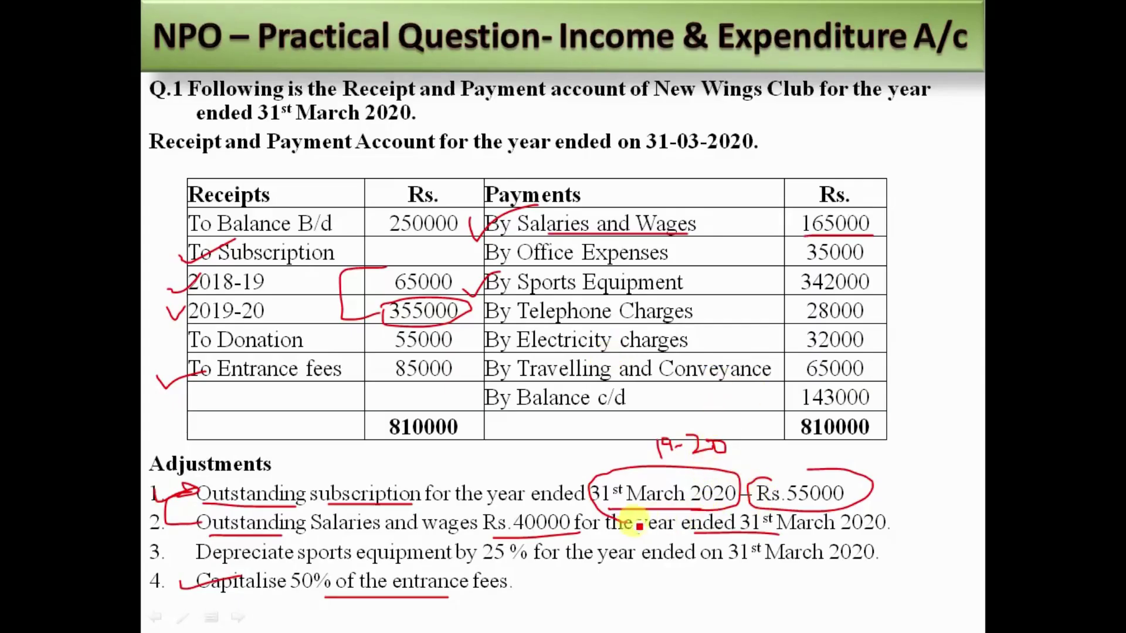
pyautogui.hotkey('alt', 'Tab')
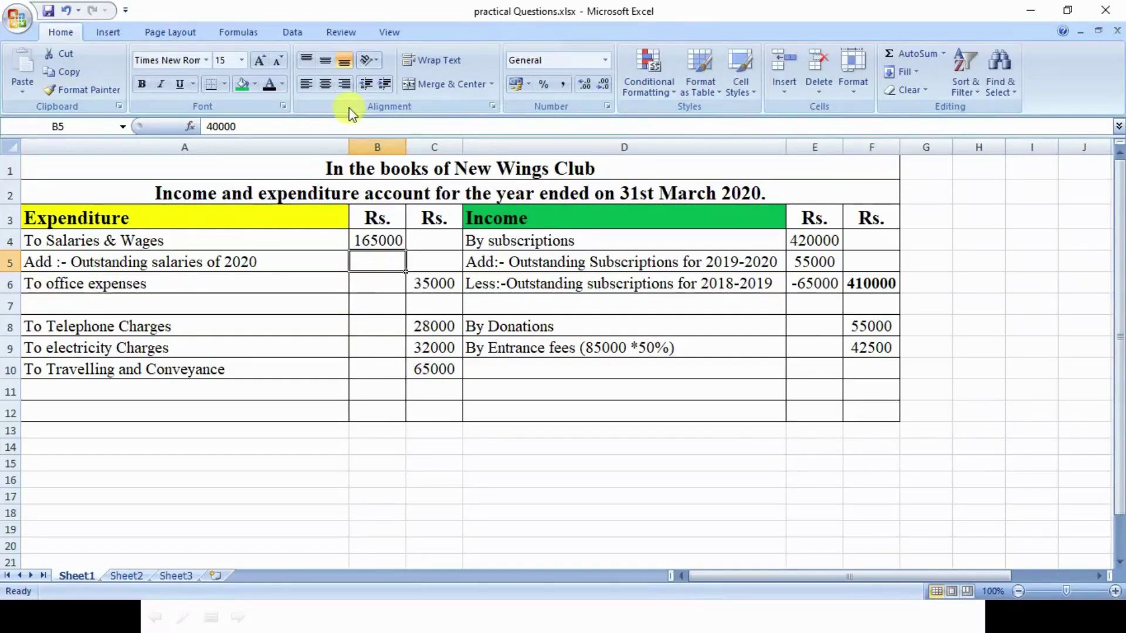
pyautogui.click(428, 261)
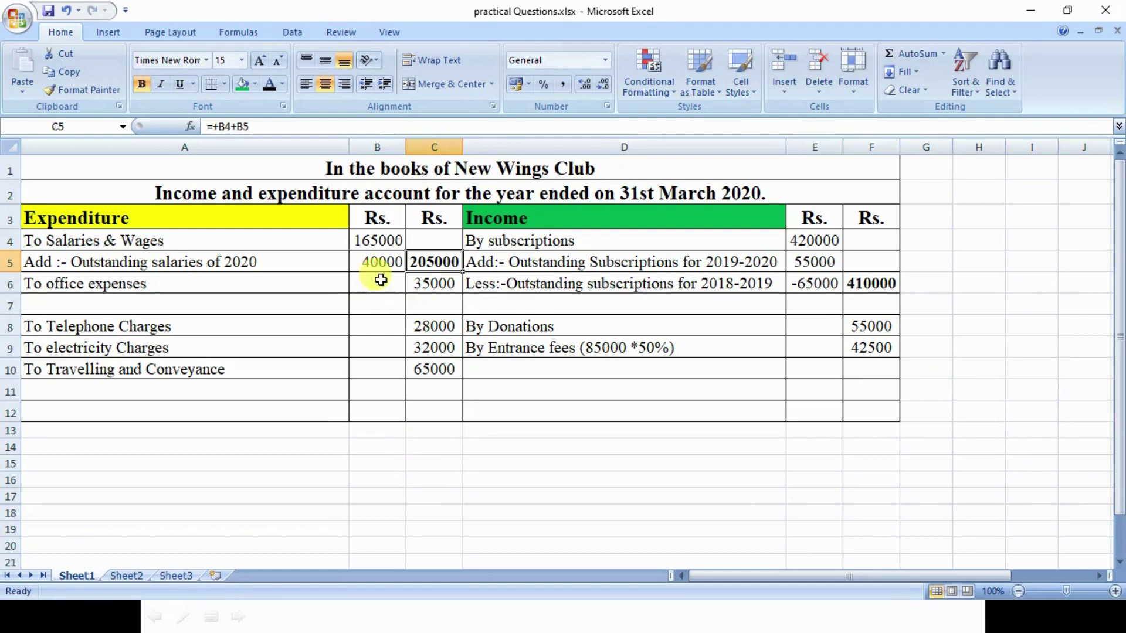
pyautogui.click(308, 261)
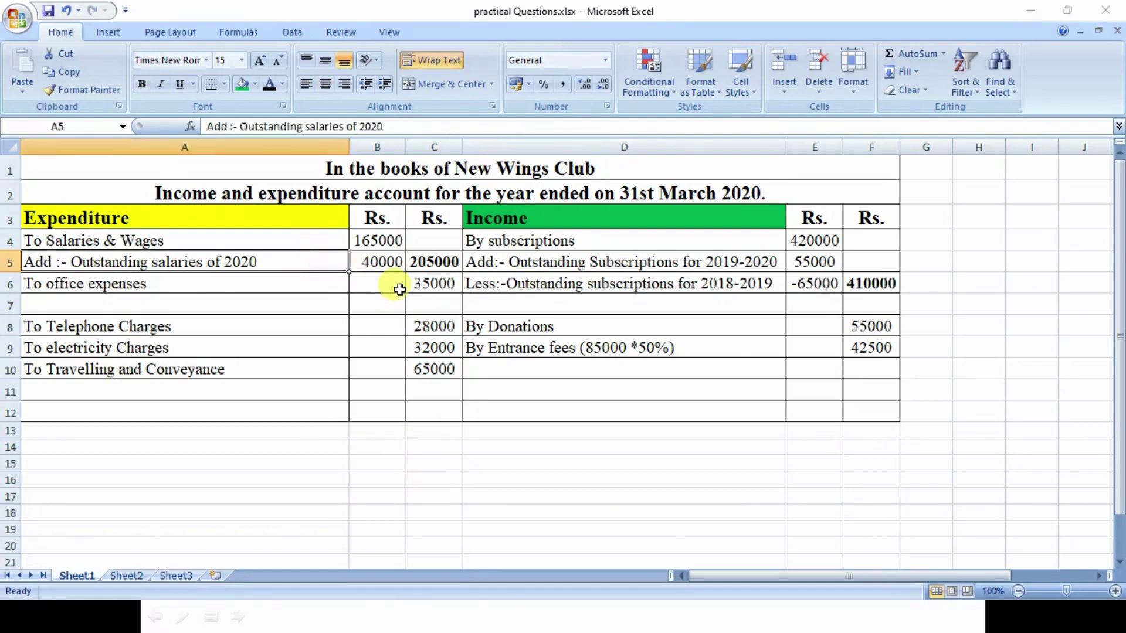
# Switch to the question slide, tick adjustment 2, and in adjustment 3 underline sports equipment and the year-end date and circle 25 %
pyautogui.hotkey('alt', 'Tab')
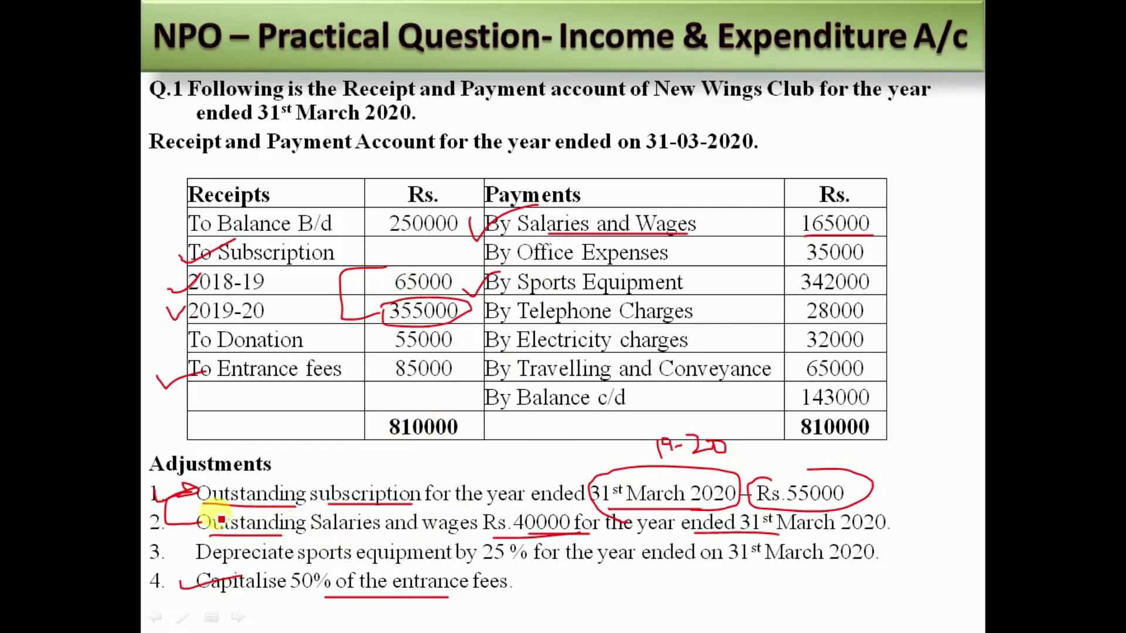
pyautogui.moveTo(150, 531); pyautogui.dragTo(199, 511)
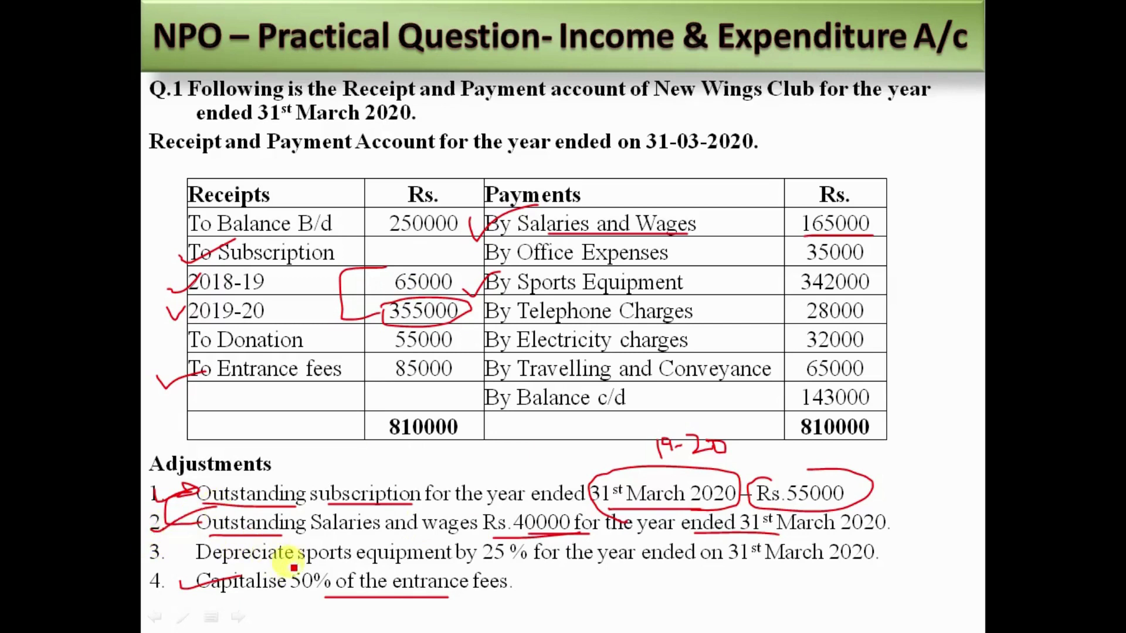
pyautogui.moveTo(293, 567)
pyautogui.mouseDown()
pyautogui.moveTo(551, 554)
pyautogui.moveTo(516, 528)
pyautogui.moveTo(542, 566)
pyautogui.moveTo(534, 546)
pyautogui.mouseUp()
pyautogui.moveTo(656, 562); pyautogui.dragTo(846, 563)
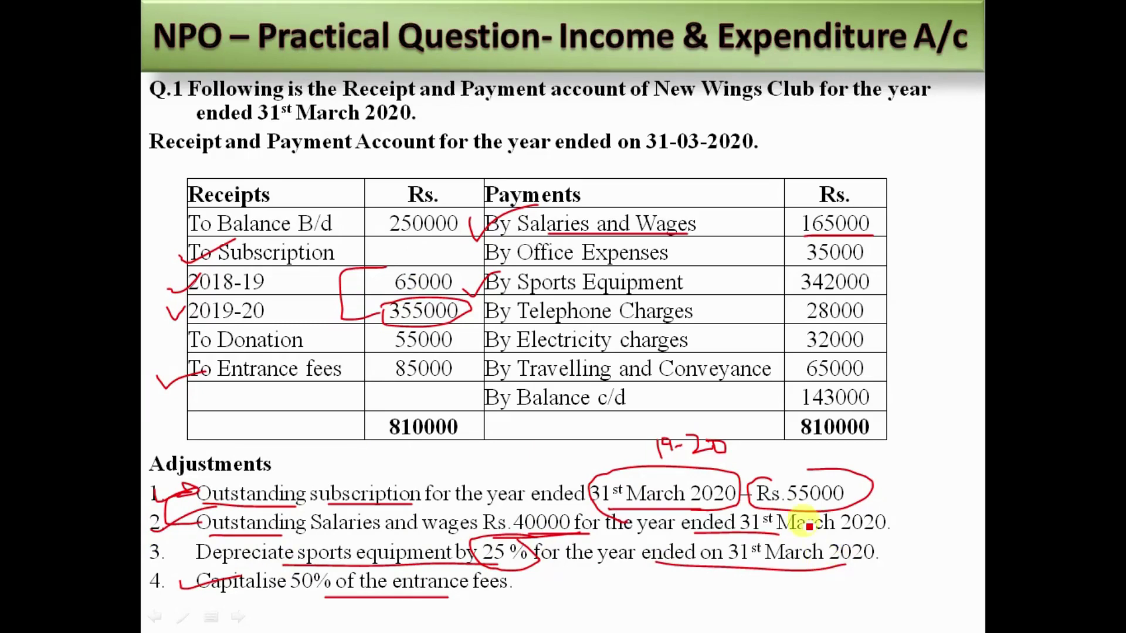
# Compare the account in the workbook with the question slide, underlining 35000 and circling the 342000 sports equipment payment on the slide
pyautogui.hotkey('alt', 'Tab')
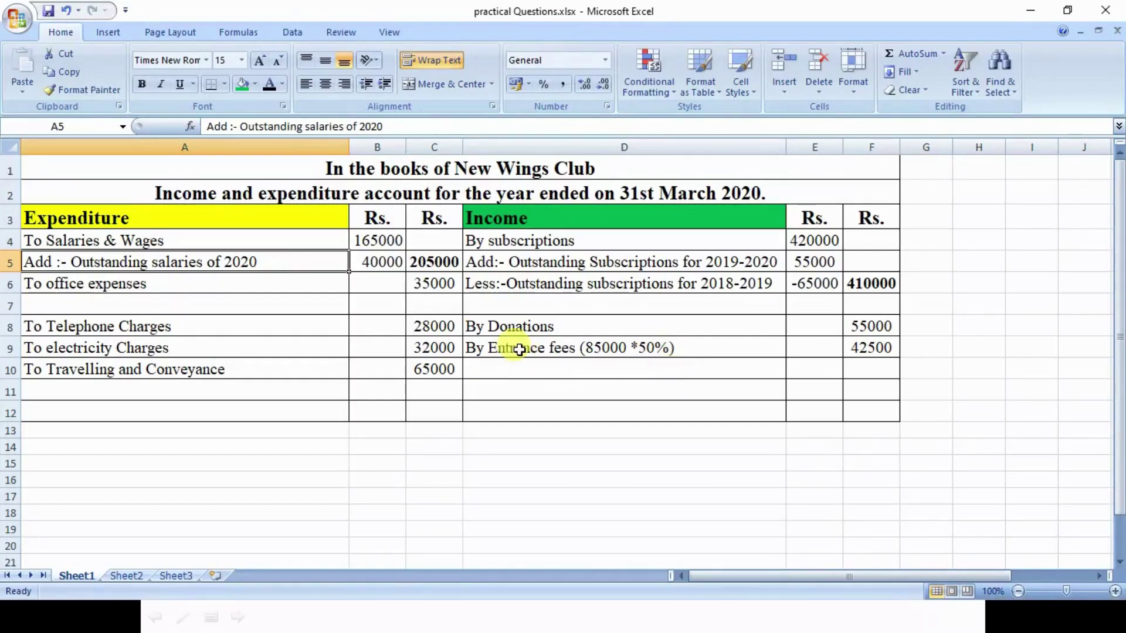
pyautogui.hotkey('alt', 'Tab')
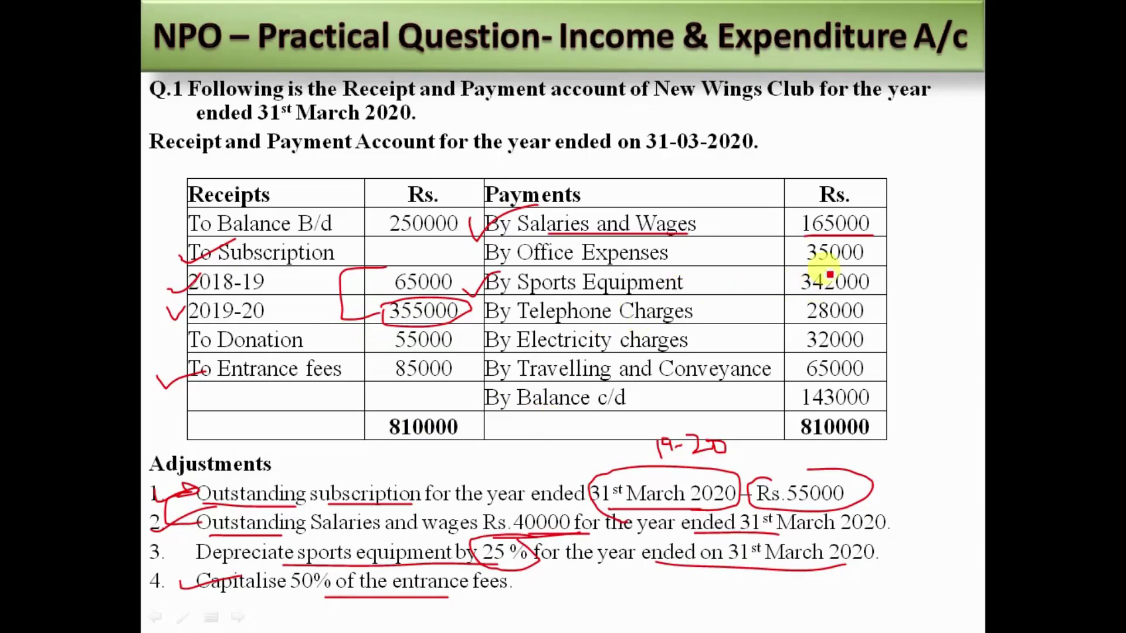
pyautogui.moveTo(831, 274)
pyautogui.mouseDown()
pyautogui.moveTo(786, 307)
pyautogui.moveTo(867, 259)
pyautogui.mouseUp()
pyautogui.hotkey('alt', 'Tab')
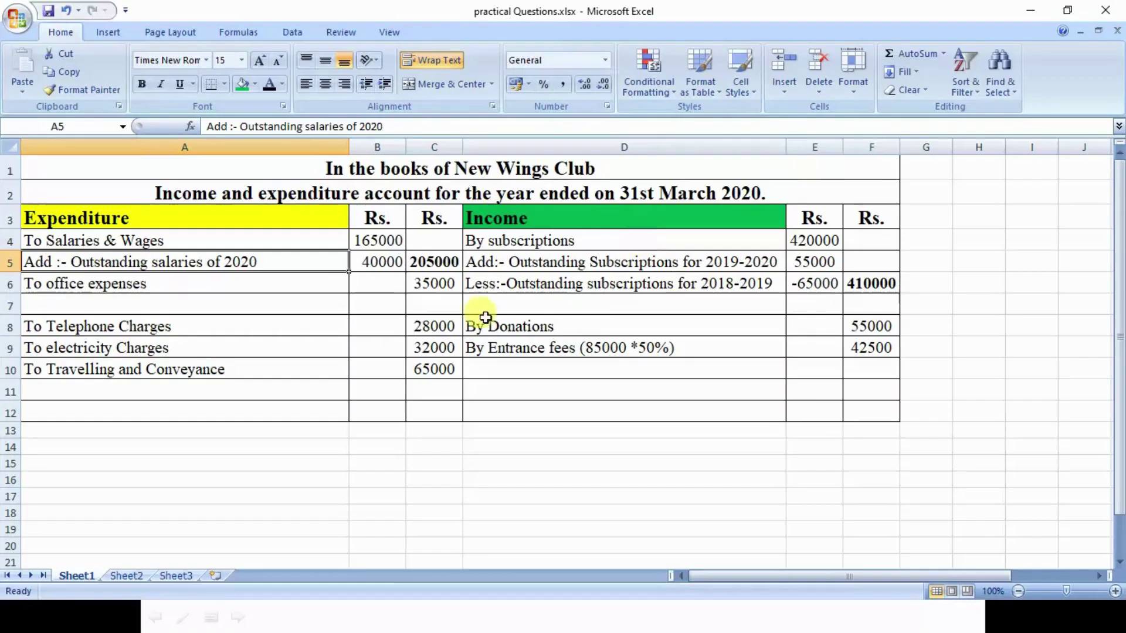
pyautogui.moveTo(343, 218); pyautogui.dragTo(845, 391)
pyautogui.click(965, 361)
pyautogui.click(943, 410)
pyautogui.hotkey('alt', 'Tab')
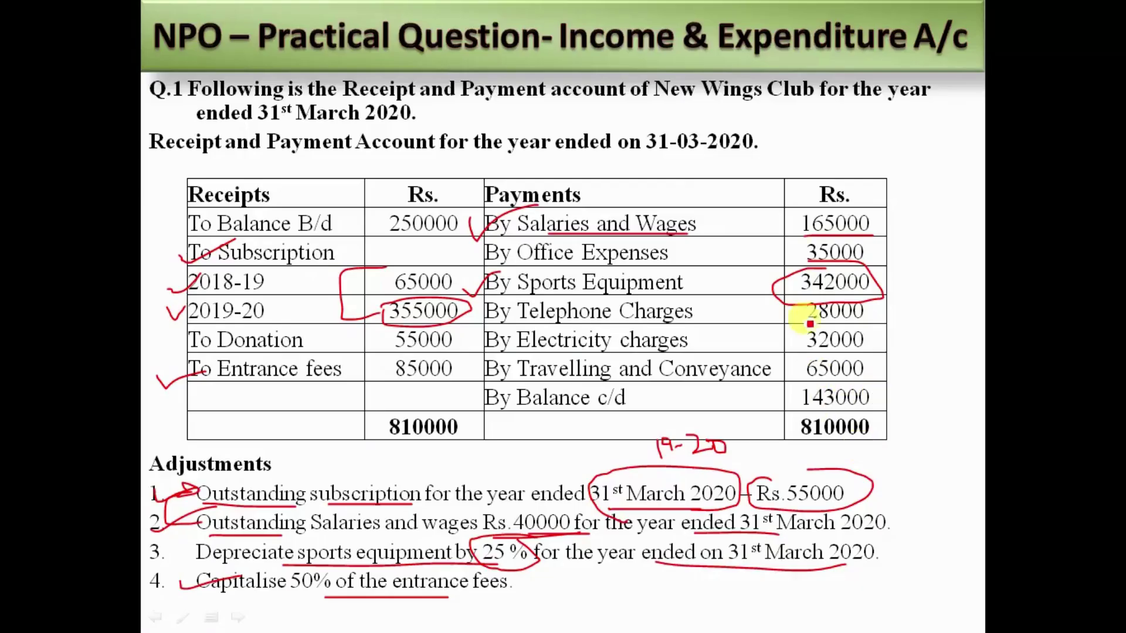
# Switch back to the Excel workbook and highlight the full Income and expenditure account heading text in row 2
pyautogui.hotkey('alt', 'Tab')
pyautogui.click(159, 188)
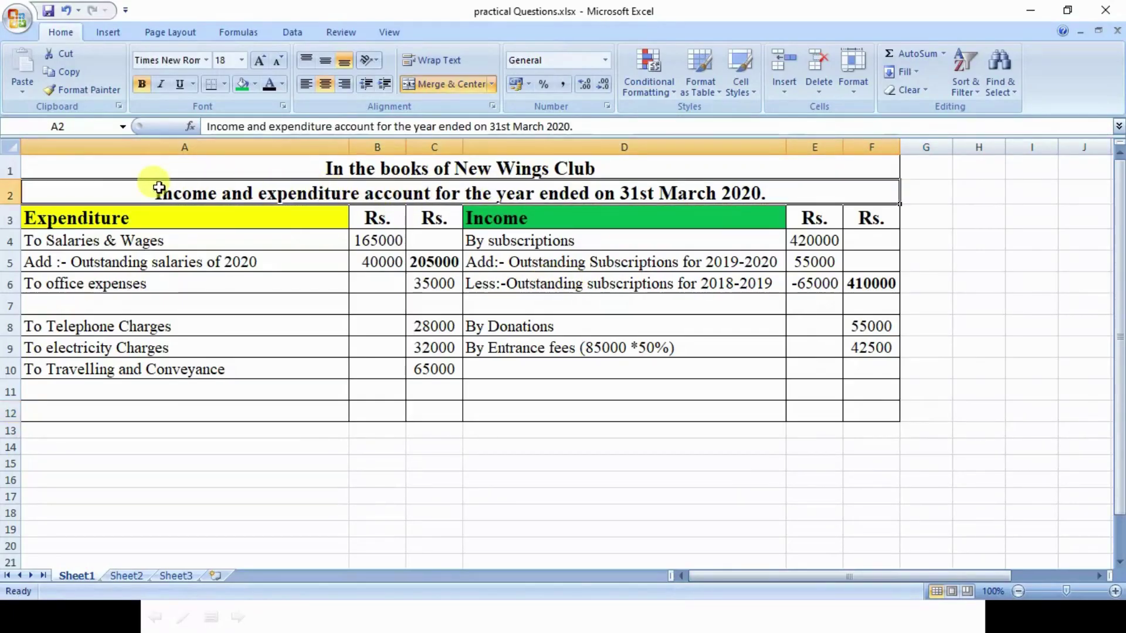
pyautogui.doubleClick(159, 188)
pyautogui.moveTo(157, 190); pyautogui.dragTo(840, 222)
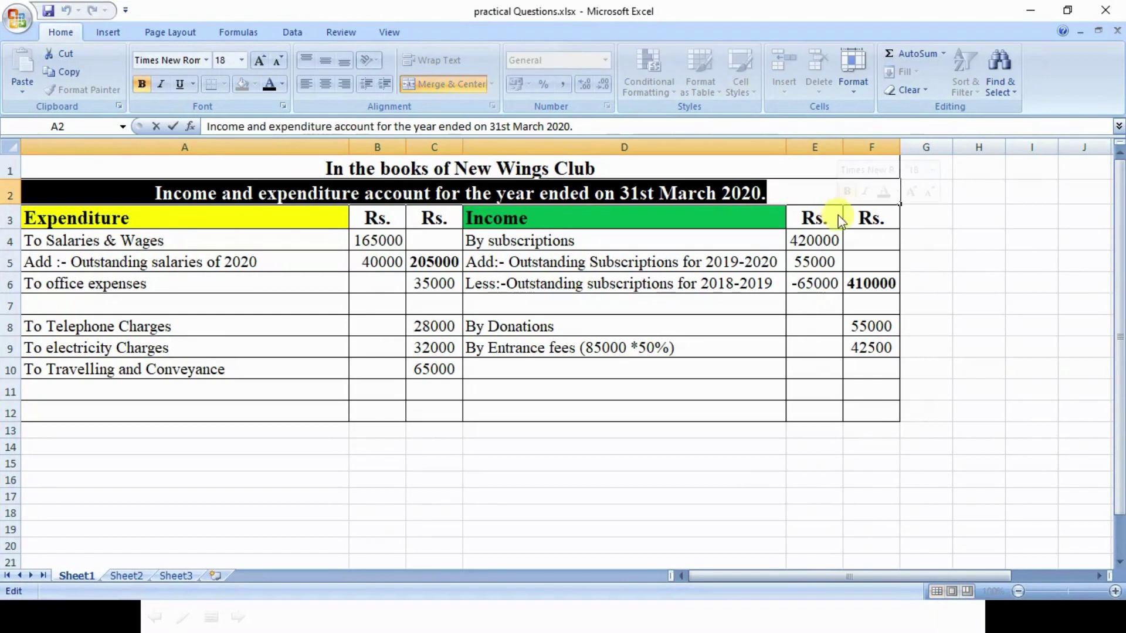
# Enter the sports equipment cost 342000 in C14 and the depreciation rate 25% in C15 below the account
pyautogui.click(442, 447)
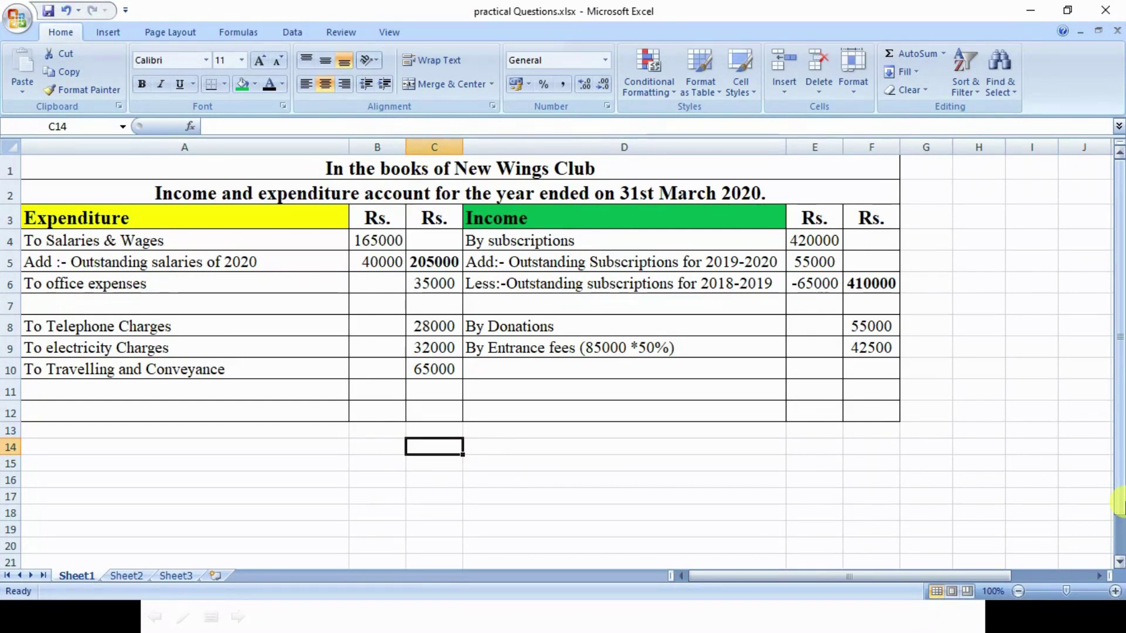
pyautogui.write('3420')
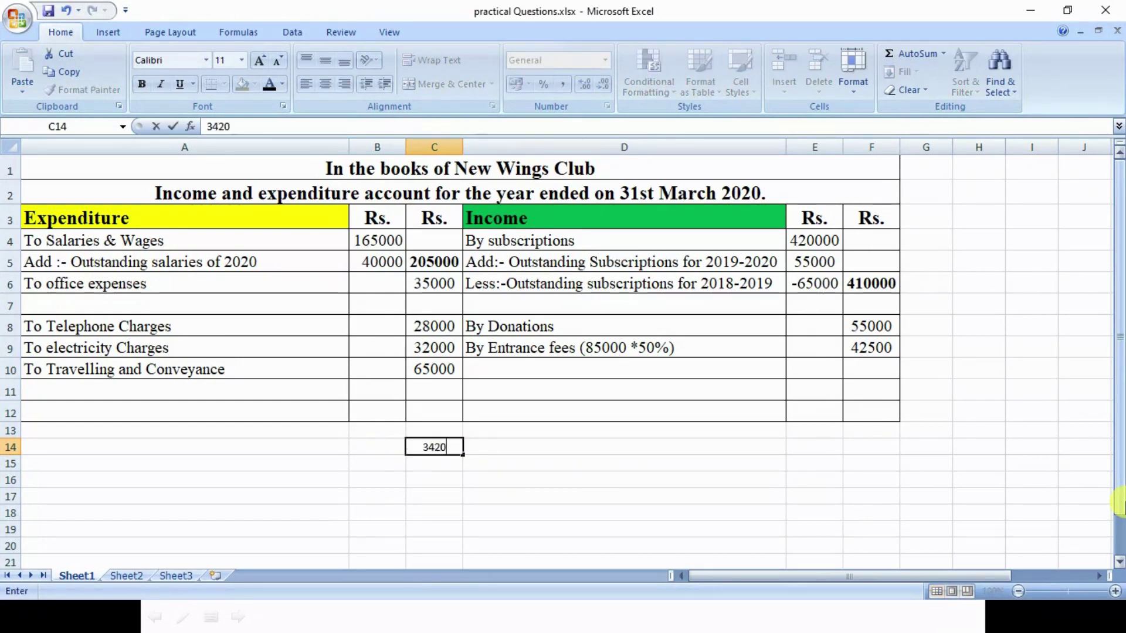
pyautogui.write('00')
pyautogui.press('Return')
pyautogui.write('25')
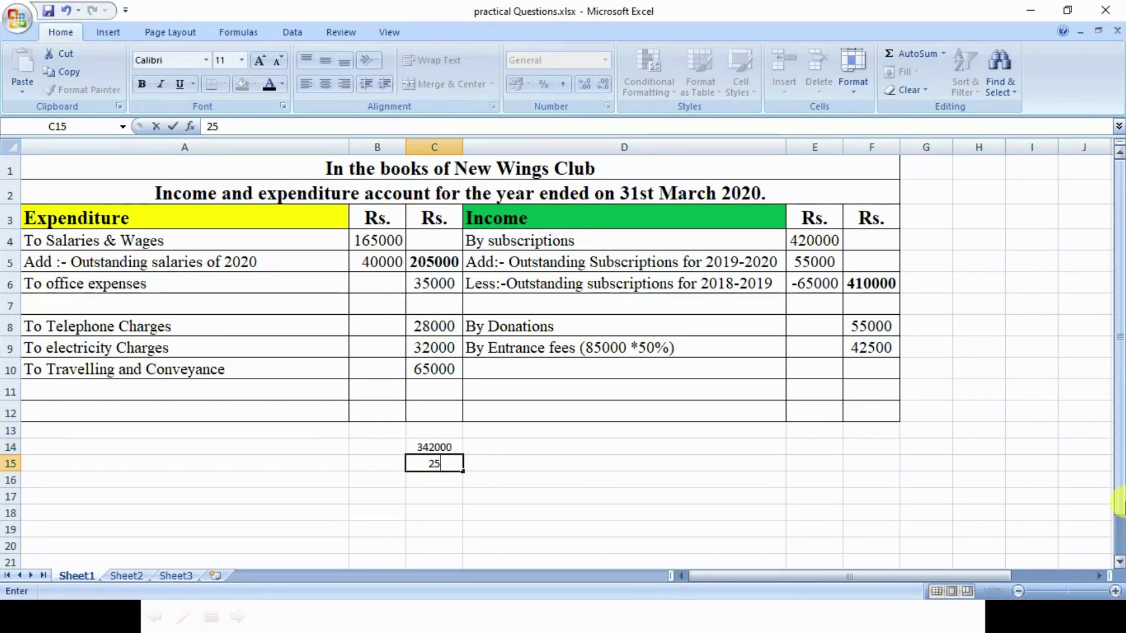
pyautogui.write('%')
pyautogui.press('Return')
# Calculate the depreciation in C16 with a formula multiplying C14 by C15
pyautogui.write('+')
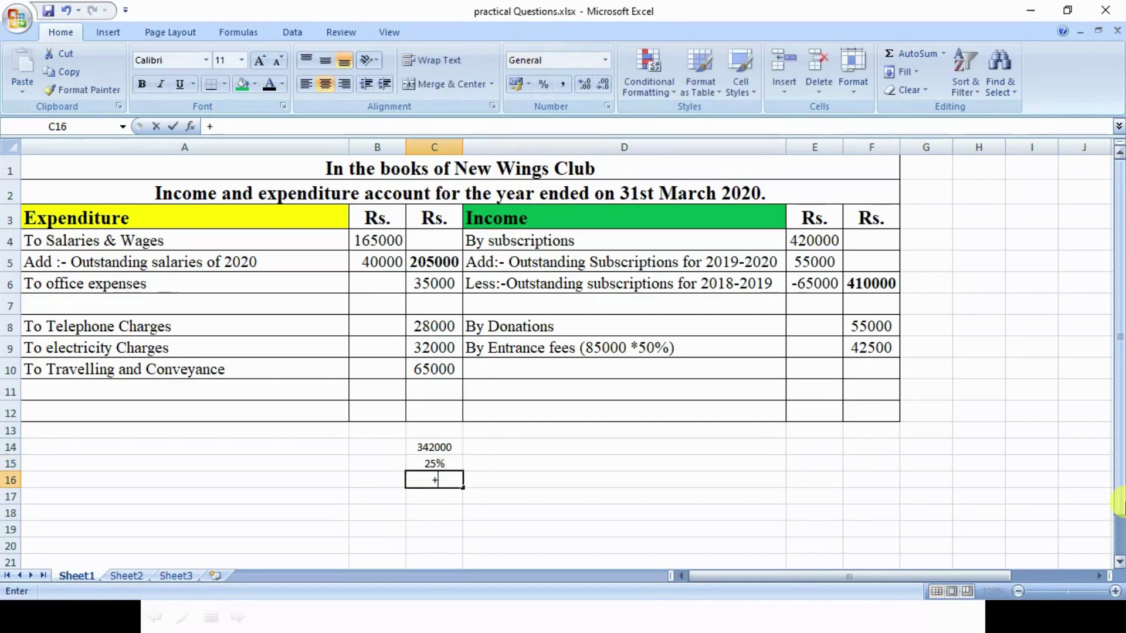
pyautogui.press('Up')
pyautogui.press('Up')
pyautogui.write('*')
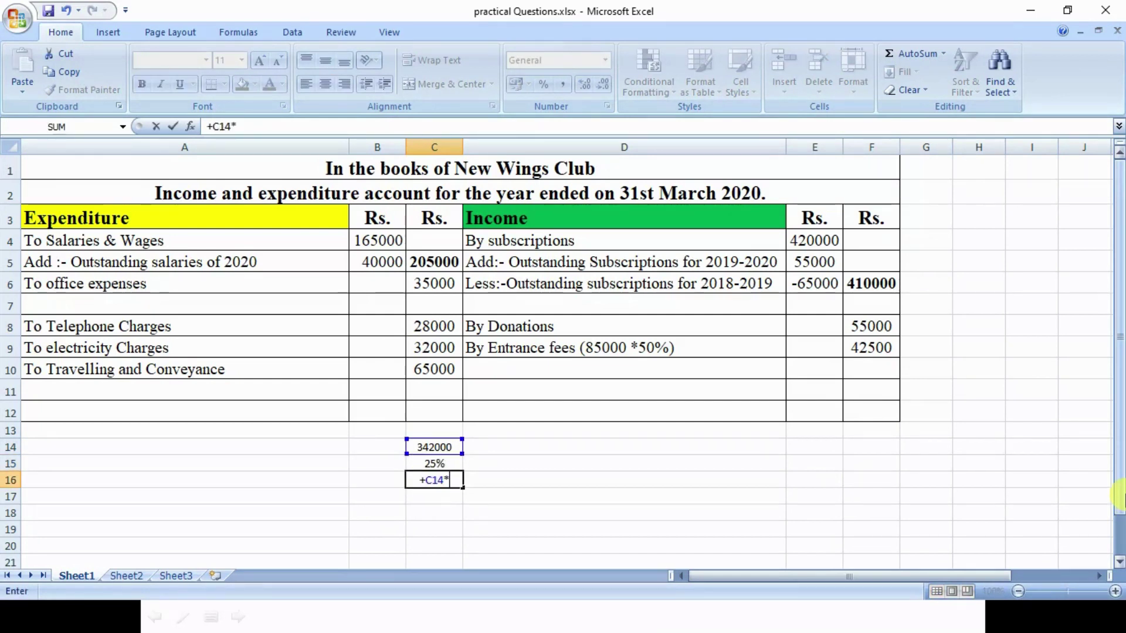
pyautogui.press('Return')
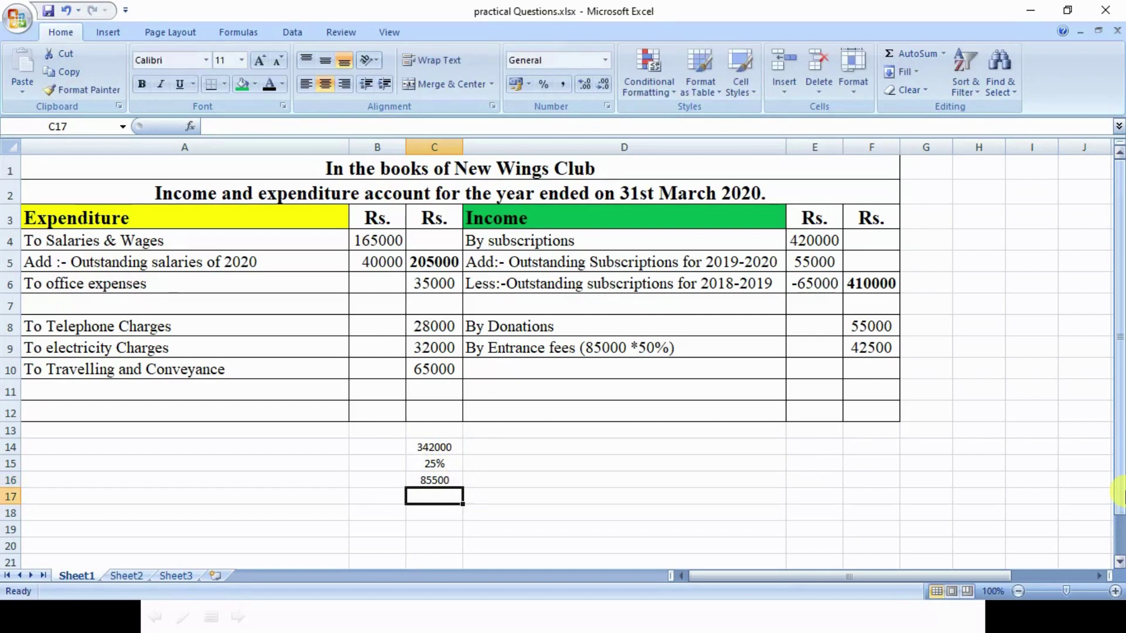
pyautogui.press('Up')
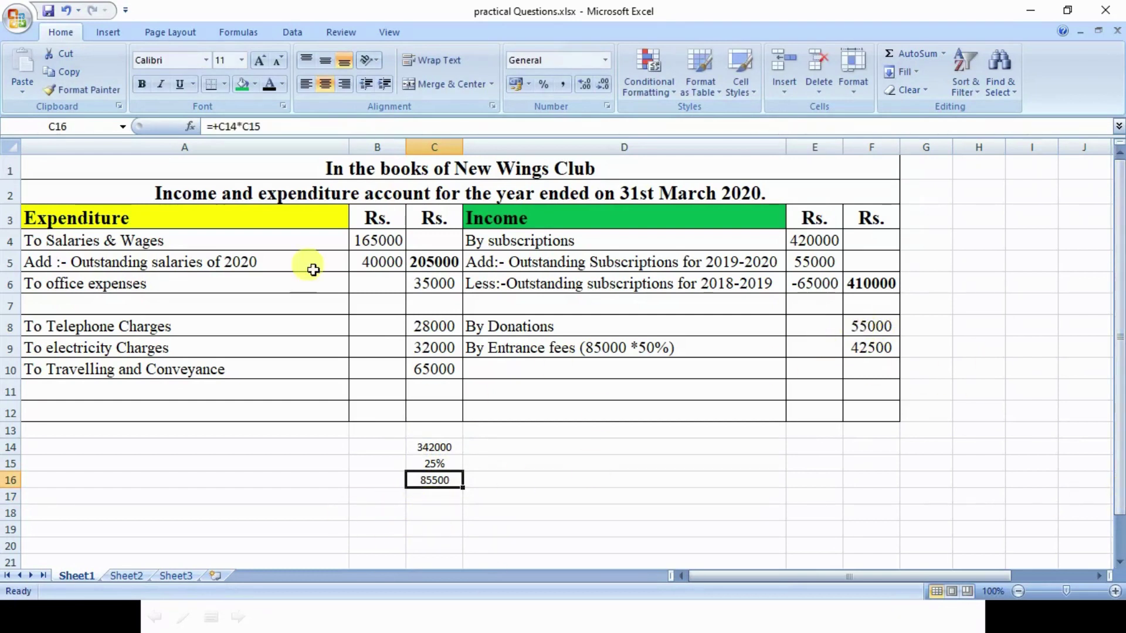
# Apply black font colour to the hidden depreciation label in A7 and its 85500 amount in C7
pyautogui.click(288, 188)
pyautogui.click(120, 299)
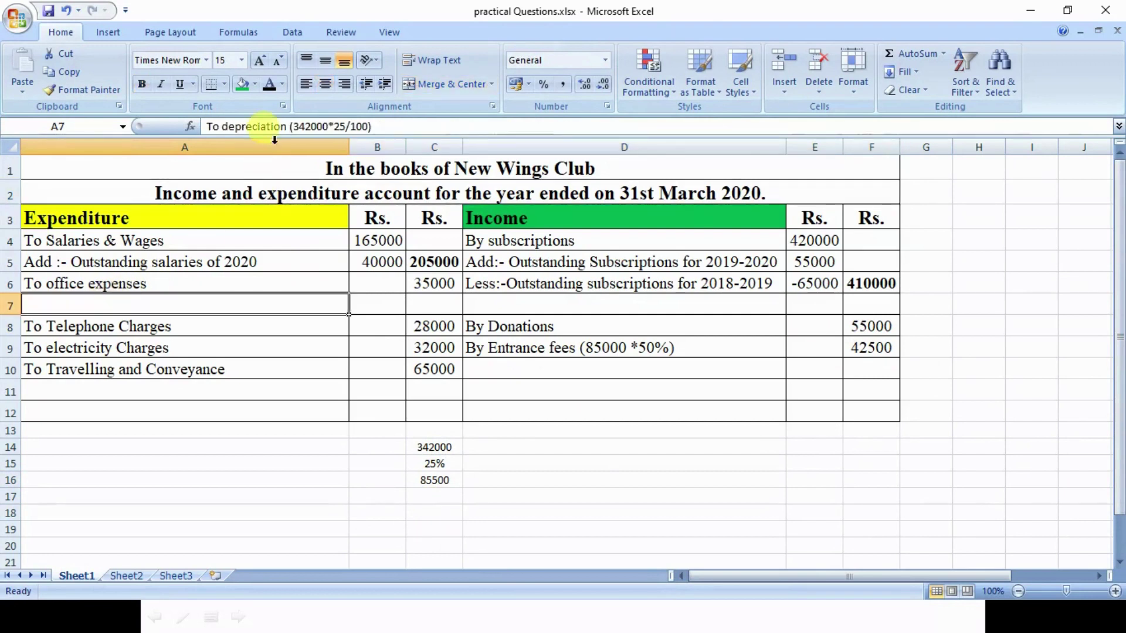
pyautogui.click(269, 84)
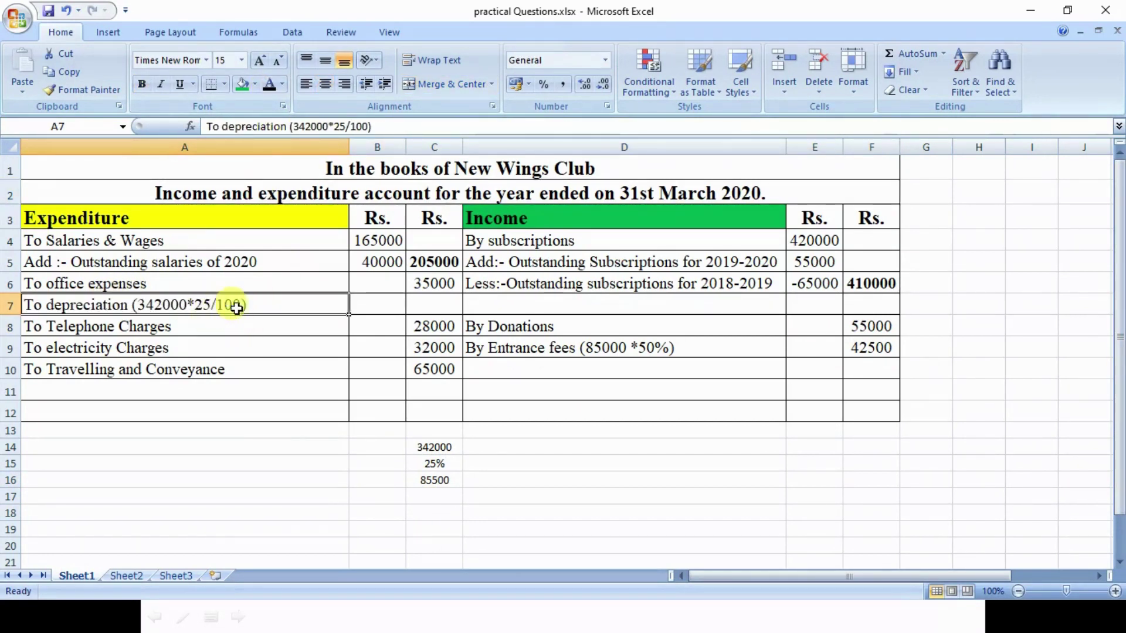
pyautogui.click(421, 304)
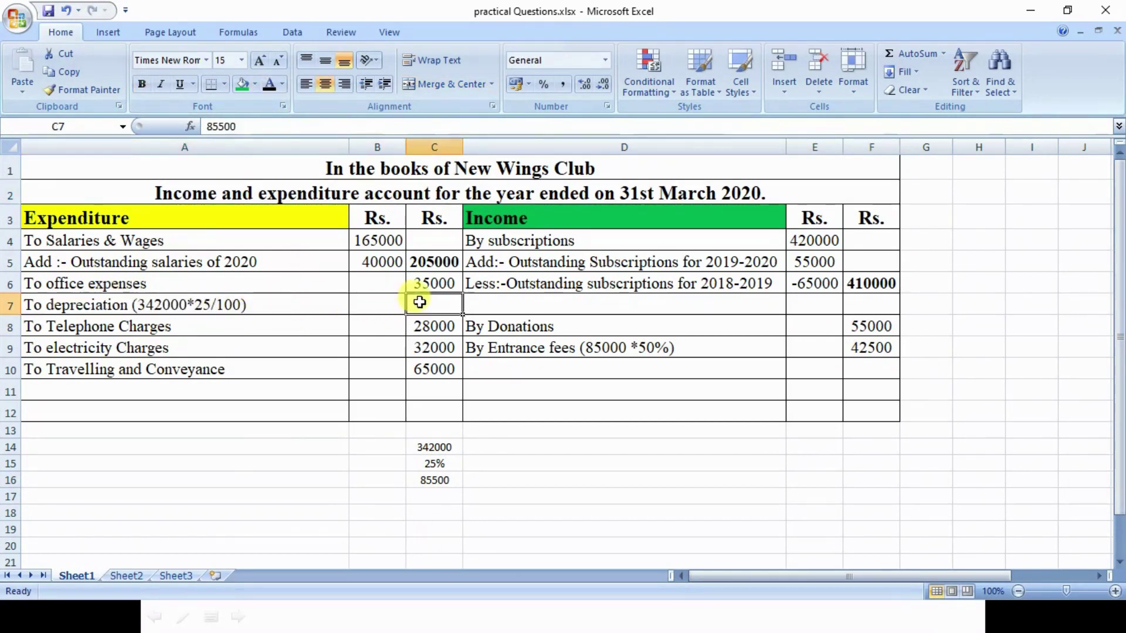
pyautogui.click(269, 83)
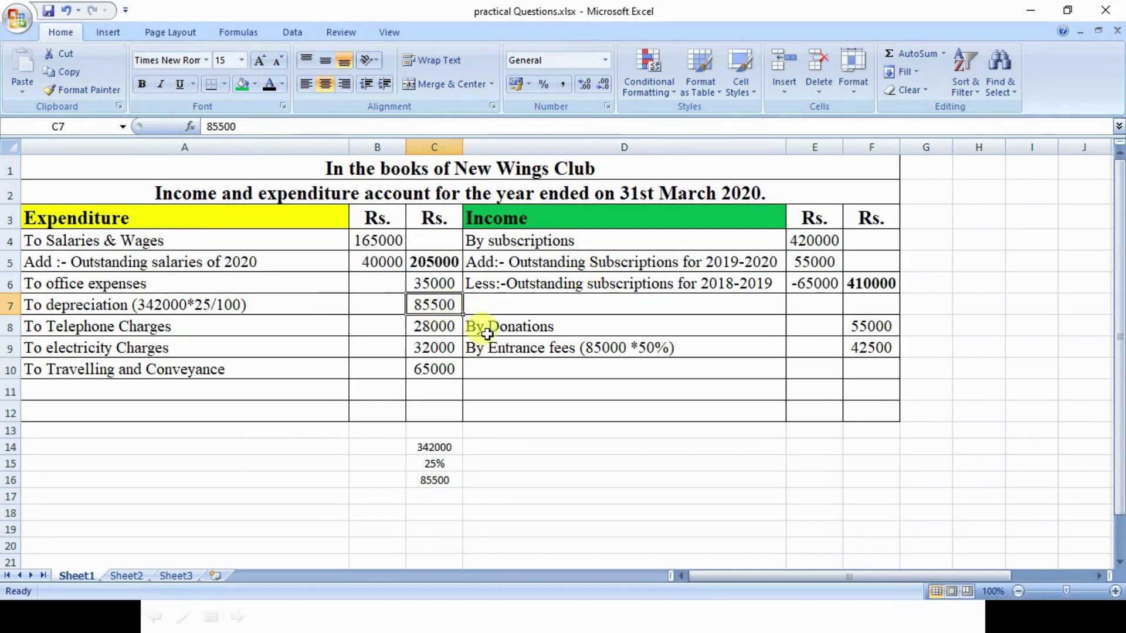
pyautogui.click(514, 429)
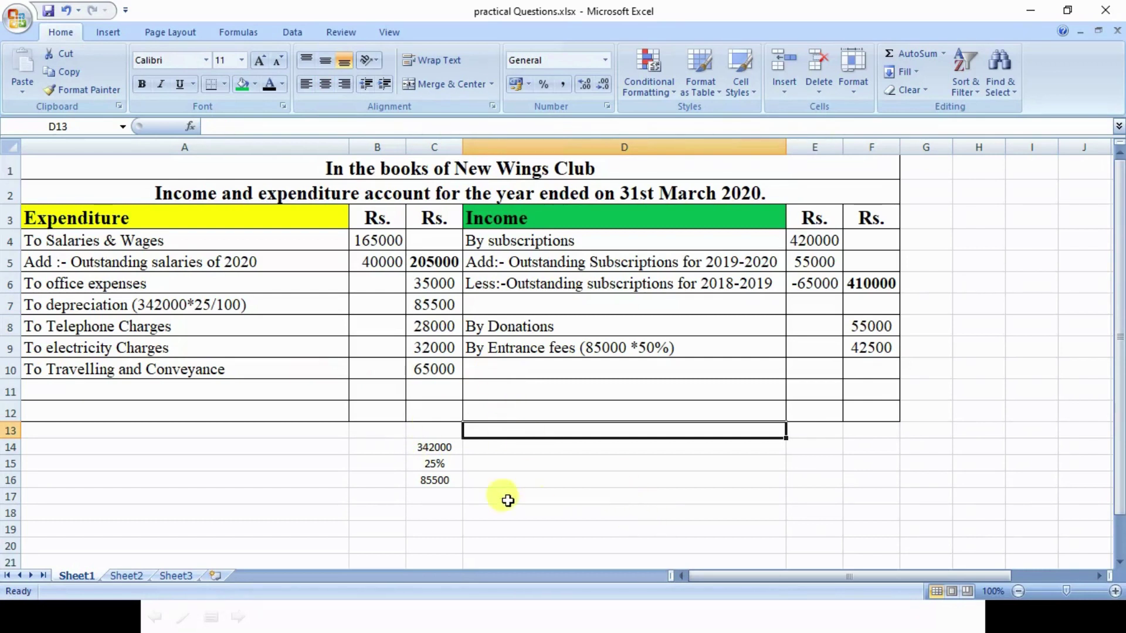
pyautogui.click(433, 305)
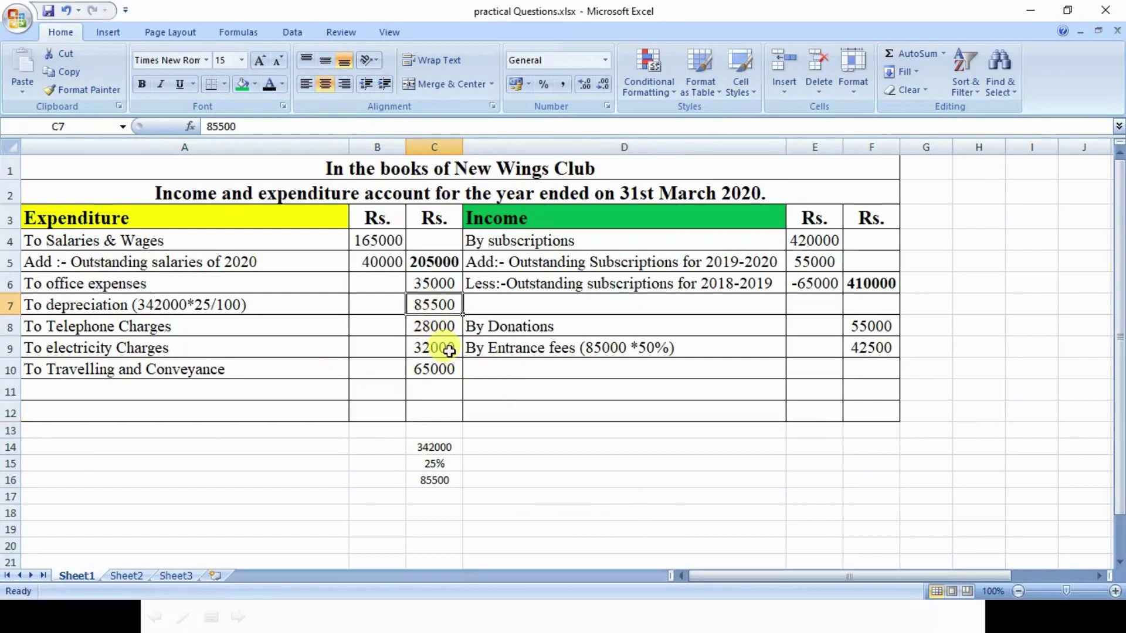
# Switch to the question slide and ink over it: outline the table, tick adjustment 3, sports equipment and entrance fees, and cross out both balances
pyautogui.hotkey('alt', 'Tab')
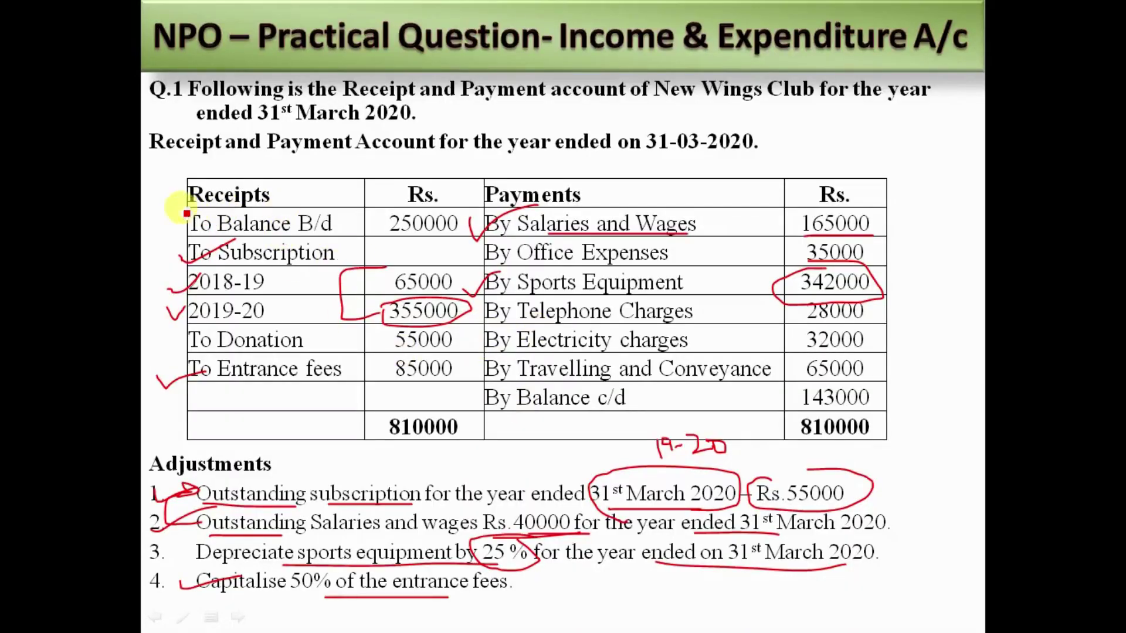
pyautogui.moveTo(181, 189)
pyautogui.mouseDown()
pyautogui.moveTo(176, 314)
pyautogui.moveTo(533, 443)
pyautogui.moveTo(932, 422)
pyautogui.mouseUp()
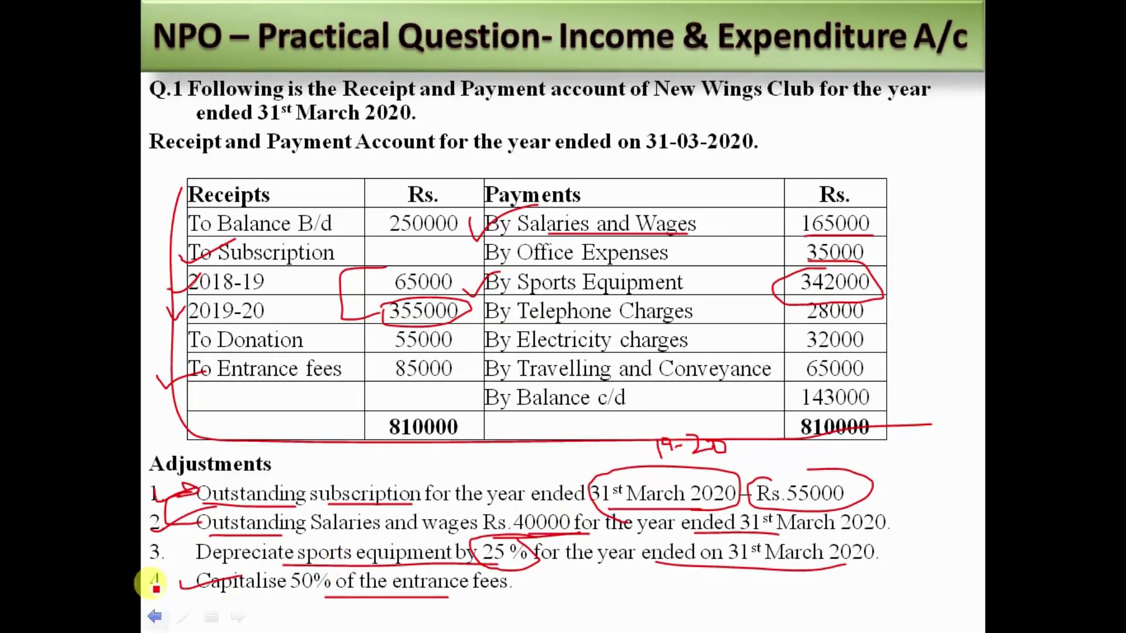
pyautogui.moveTo(162, 545)
pyautogui.mouseDown()
pyautogui.moveTo(170, 563)
pyautogui.moveTo(229, 511)
pyautogui.mouseUp()
pyautogui.moveTo(144, 238)
pyautogui.mouseDown()
pyautogui.moveTo(160, 308)
pyautogui.moveTo(231, 176)
pyautogui.mouseUp()
pyautogui.moveTo(387, 203); pyautogui.dragTo(434, 233)
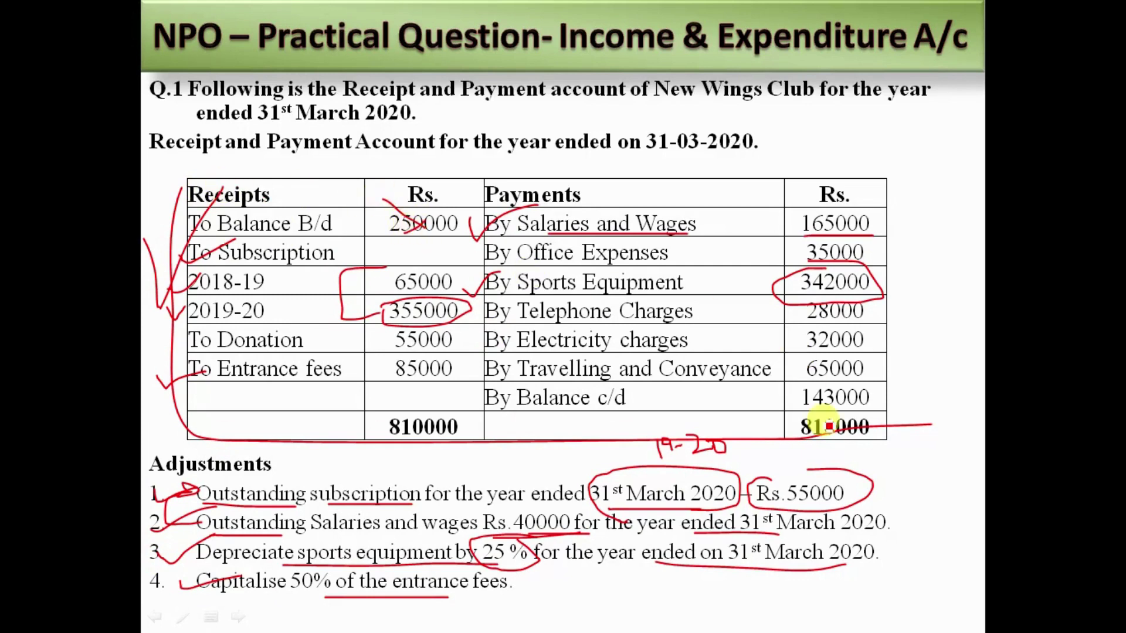
pyautogui.moveTo(827, 408)
pyautogui.mouseDown()
pyautogui.moveTo(806, 389)
pyautogui.moveTo(792, 408)
pyautogui.mouseUp()
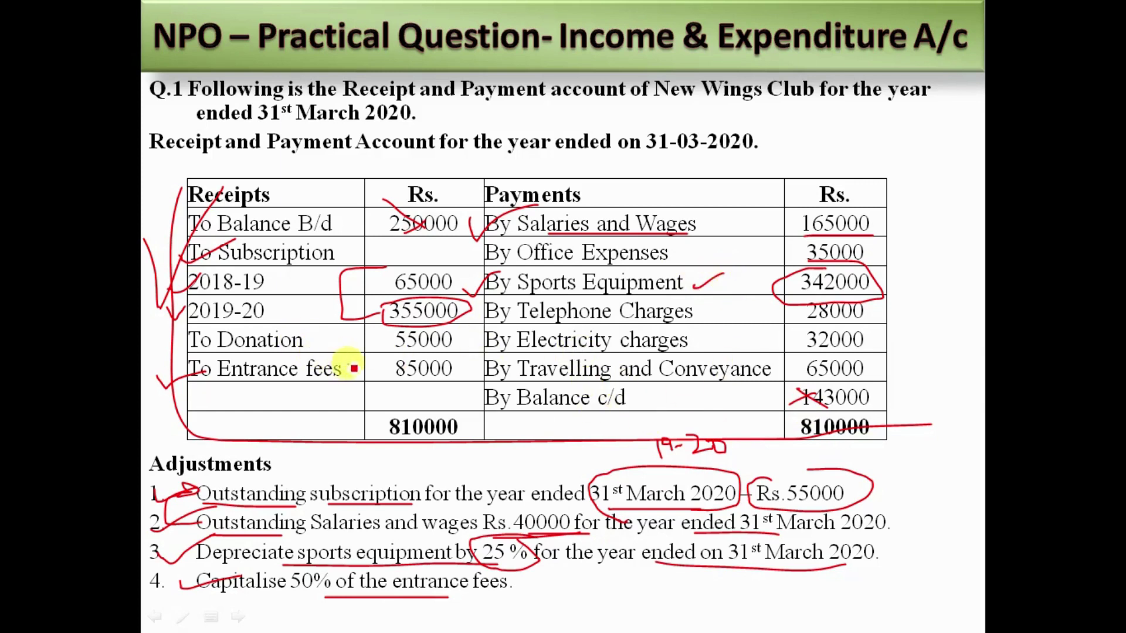
pyautogui.moveTo(348, 364); pyautogui.dragTo(395, 366)
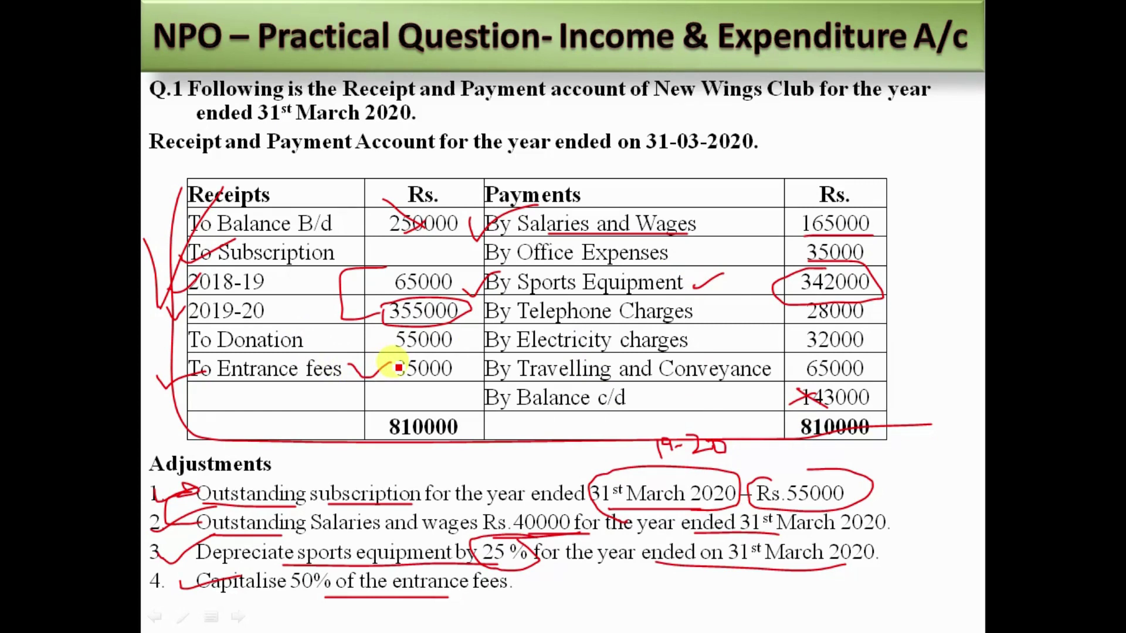
# Switch back to the Excel workbook and check the sums of expenditure amounts C5:C10 and income amounts F6:F9
pyautogui.hotkey('alt', 'Tab')
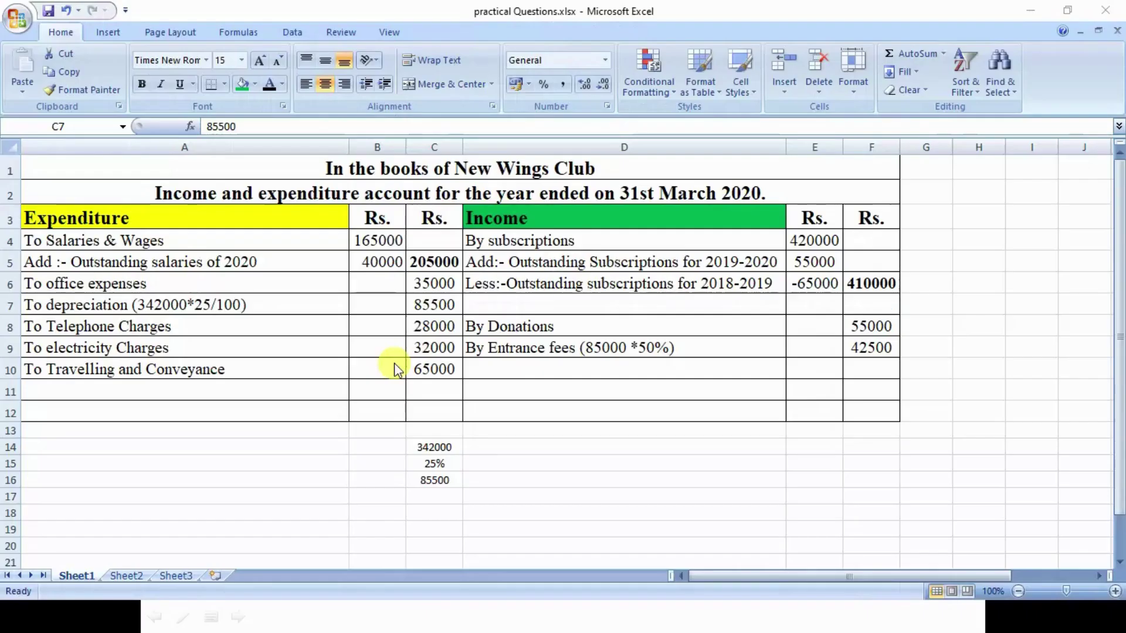
pyautogui.click(495, 387)
pyautogui.click(452, 262)
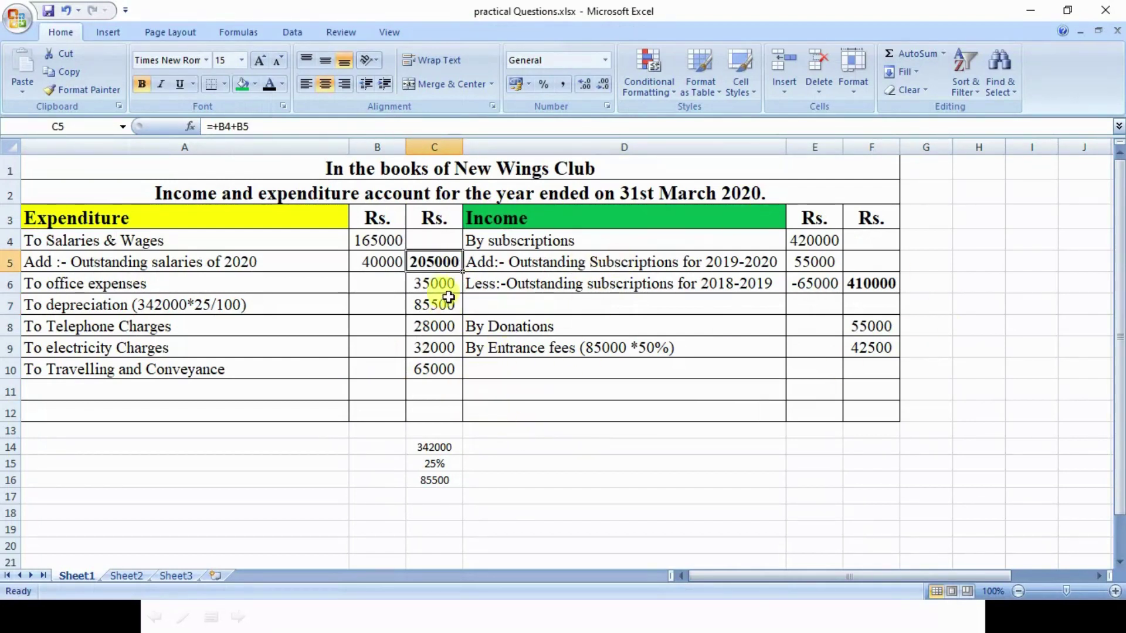
pyautogui.moveTo(440, 263); pyautogui.dragTo(440, 370)
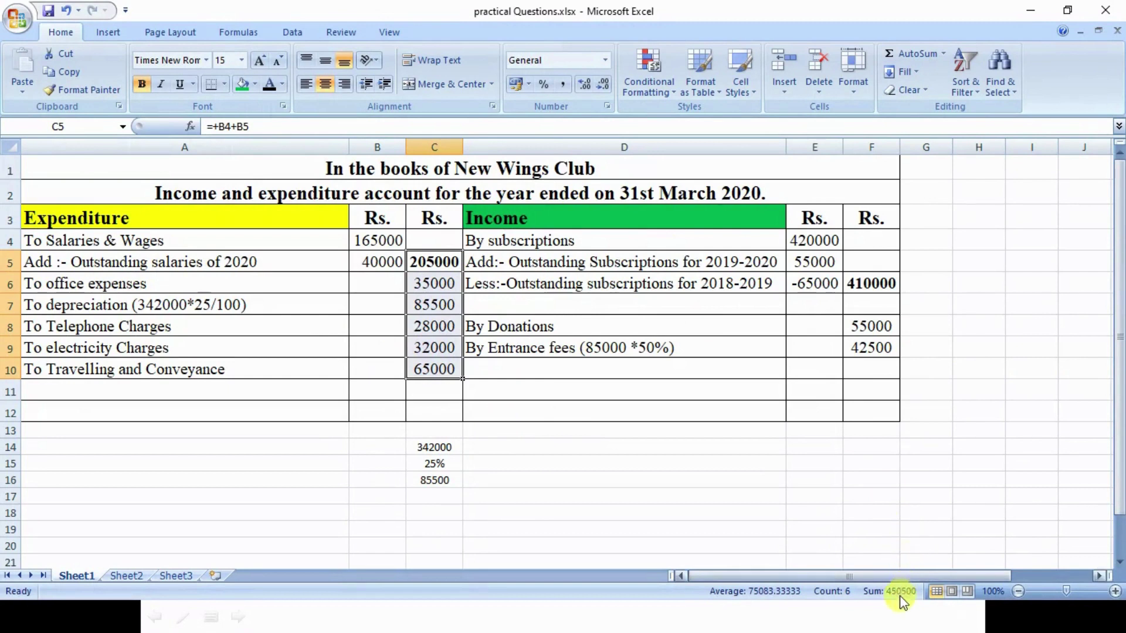
pyautogui.moveTo(868, 284); pyautogui.dragTo(867, 347)
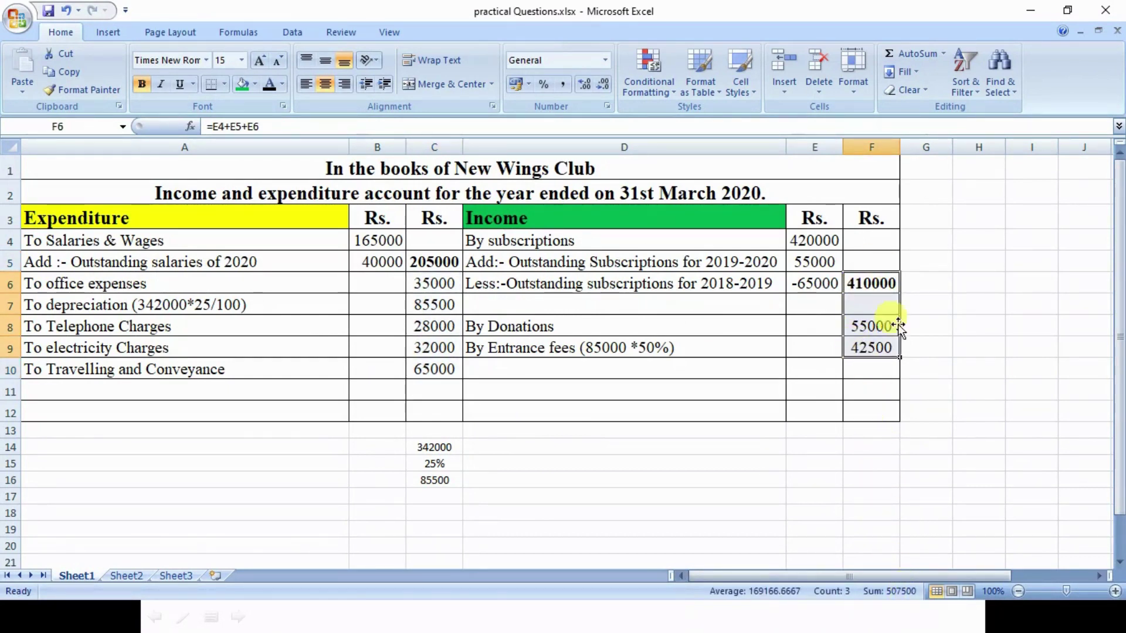
# Apply black font colour to the hidden column totals in F12 and C12
pyautogui.click(877, 415)
pyautogui.click(269, 85)
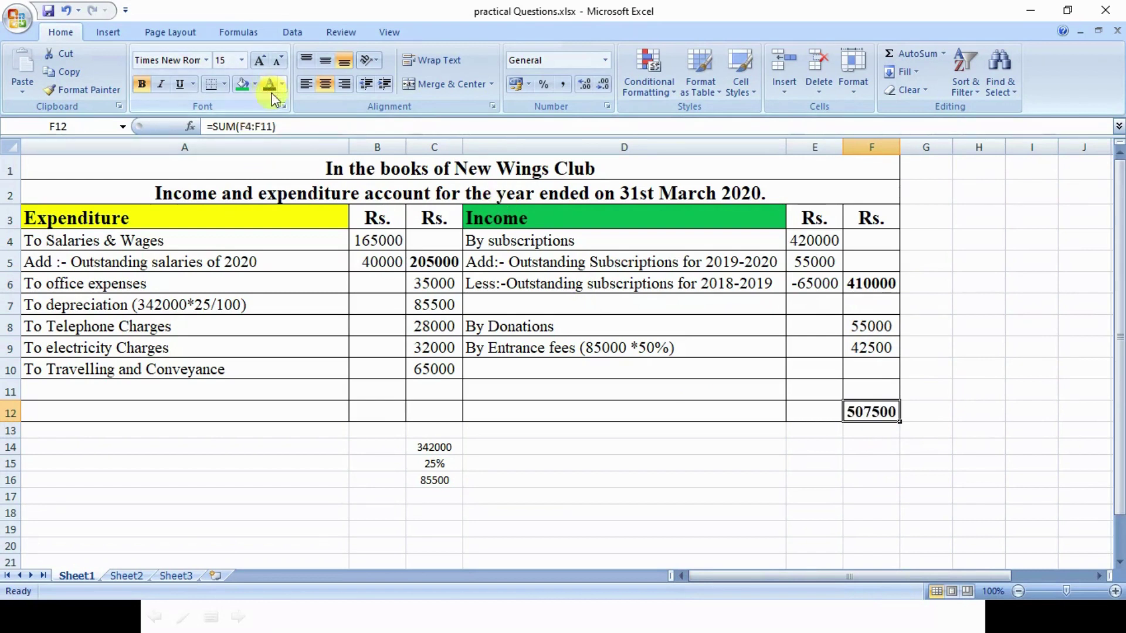
pyautogui.click(440, 410)
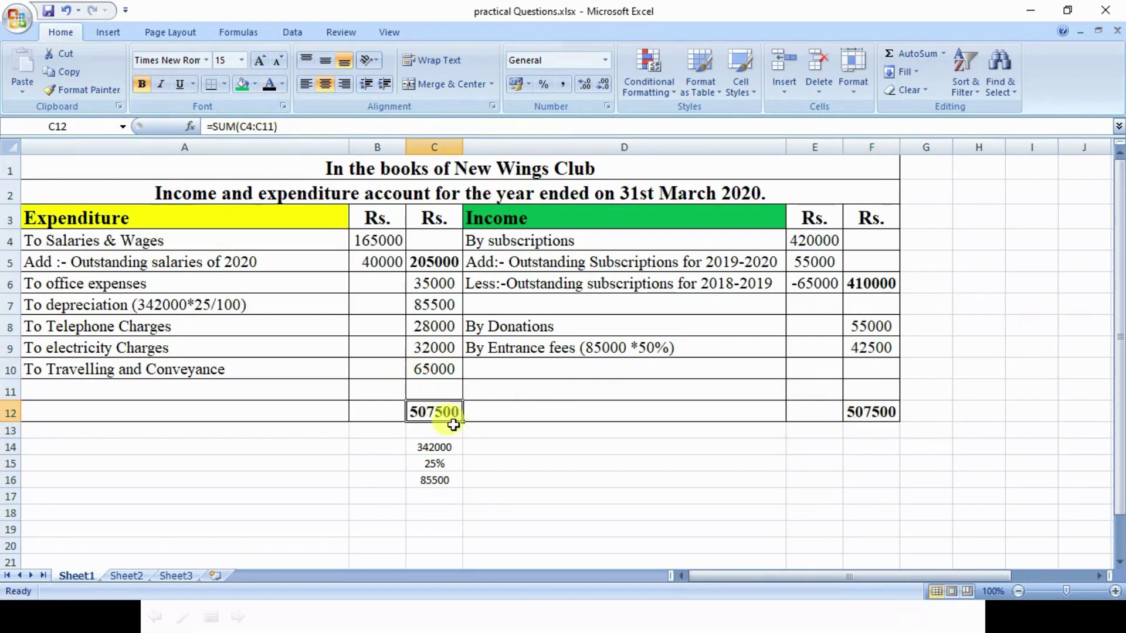
# Check the sum of C5:C10, and apply black font colour to the 57000 surplus in C11 and its label in A11
pyautogui.moveTo(432, 261); pyautogui.dragTo(436, 367)
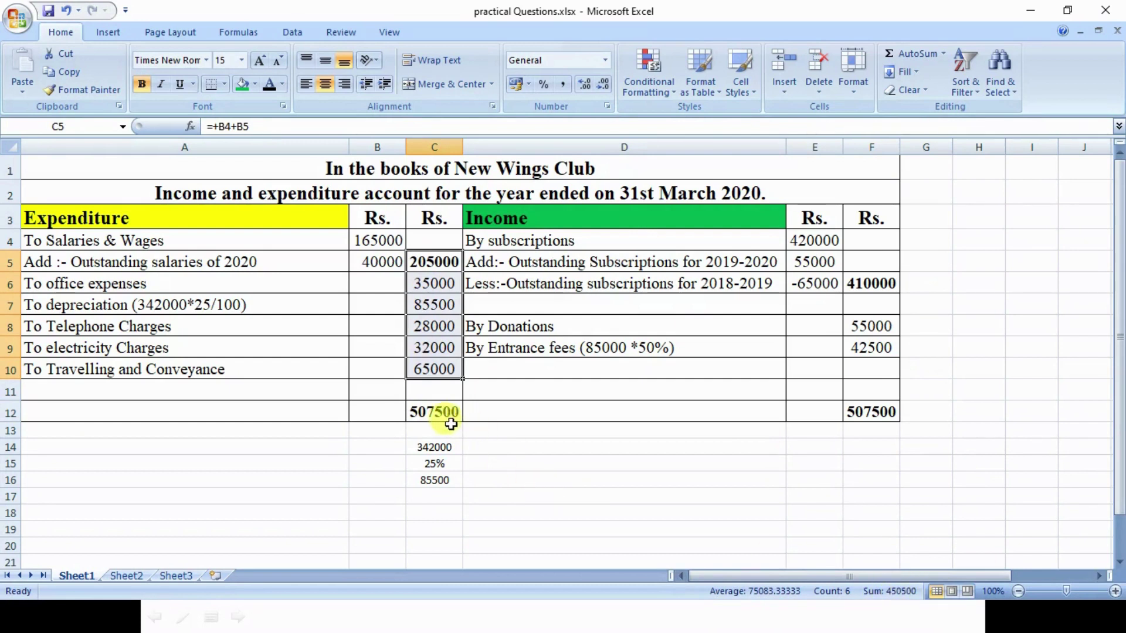
pyautogui.click(442, 392)
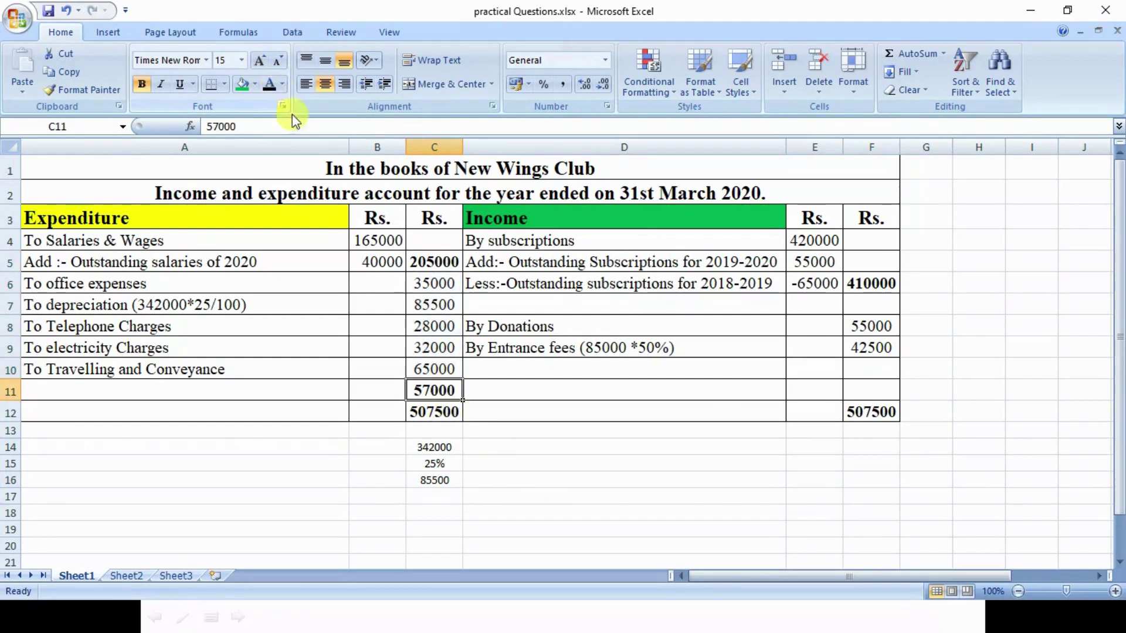
pyautogui.click(194, 391)
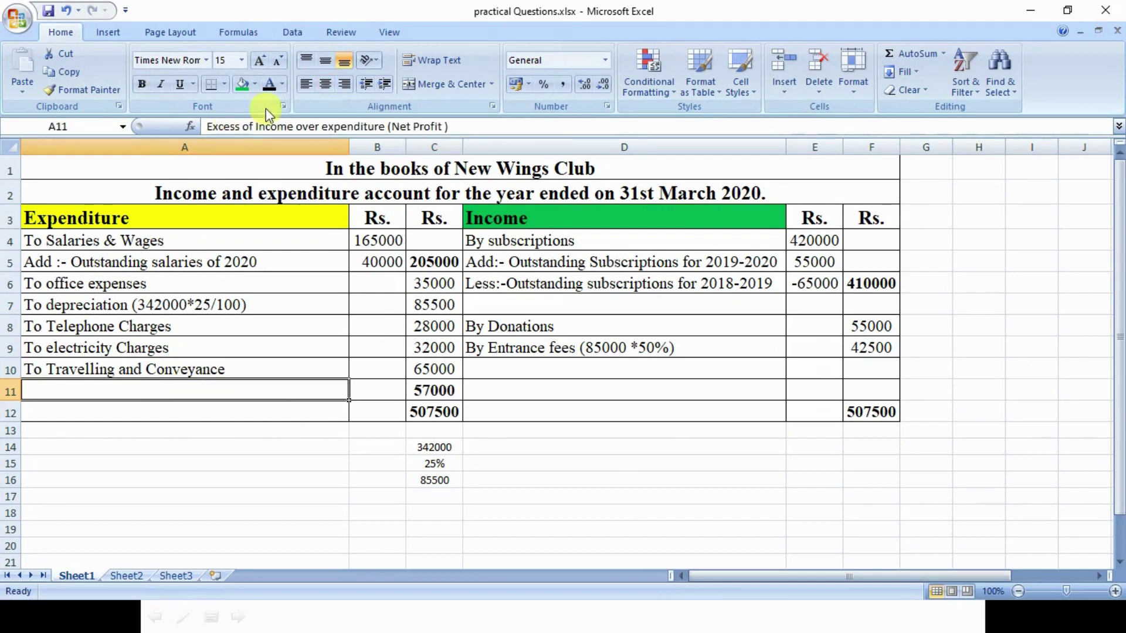
pyautogui.click(268, 86)
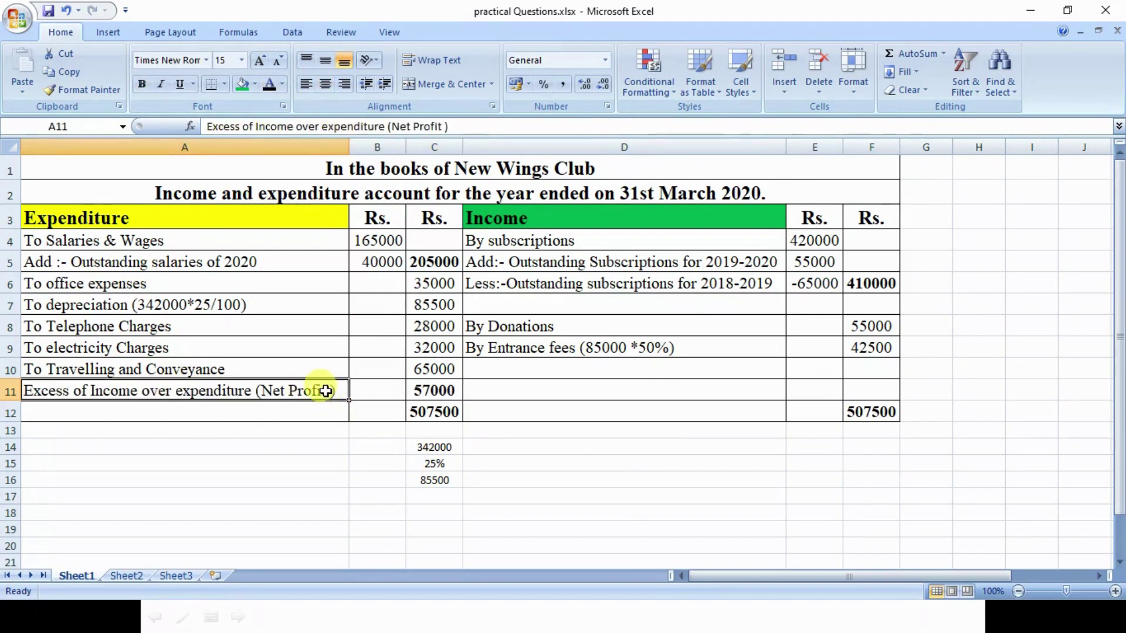
# Review the finished account by highlighting New Wings Club in the heading, the surplus in C11 and the whole range A1:F12
pyautogui.doubleClick(612, 165)
pyautogui.moveTo(610, 167); pyautogui.dragTo(461, 179)
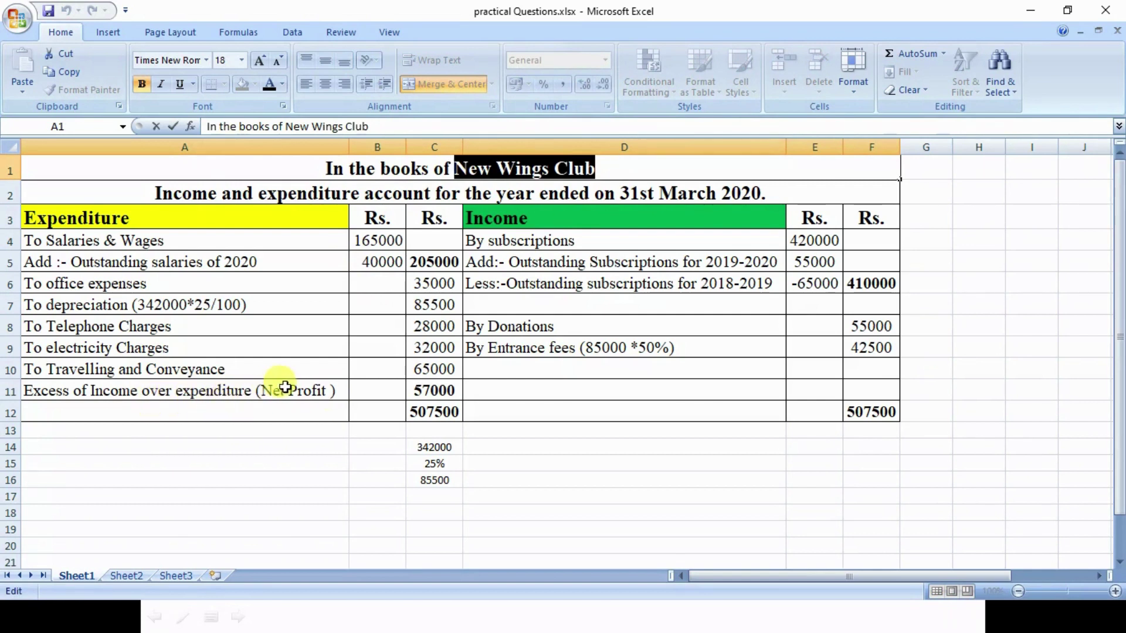
pyautogui.click(418, 392)
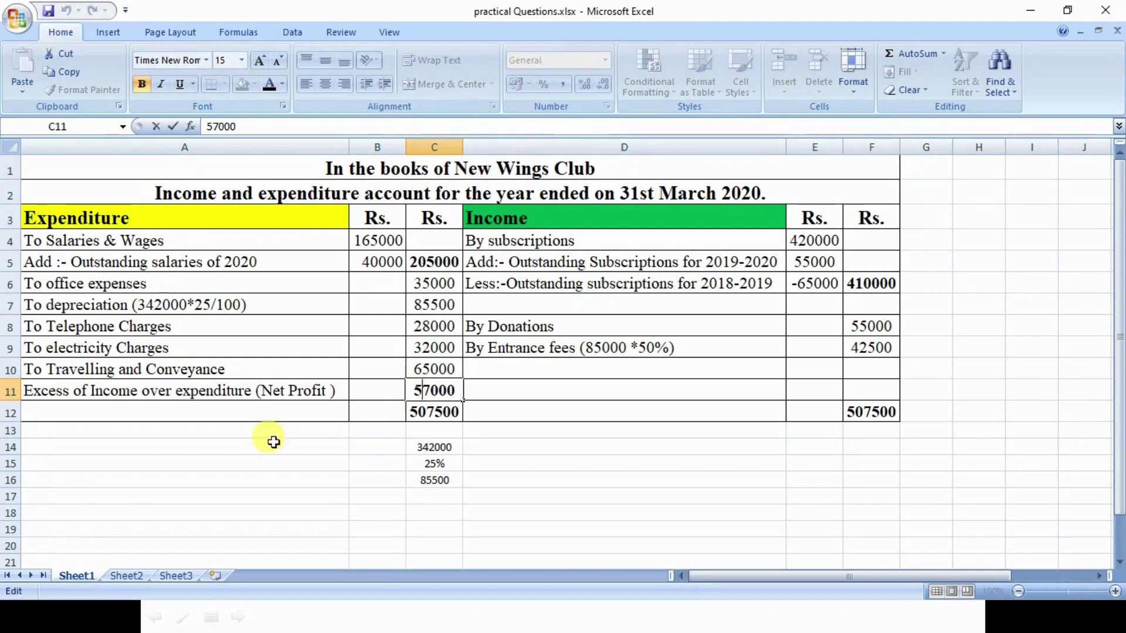
pyautogui.moveTo(281, 165); pyautogui.dragTo(338, 294)
pyautogui.moveTo(363, 398); pyautogui.dragTo(364, 413)
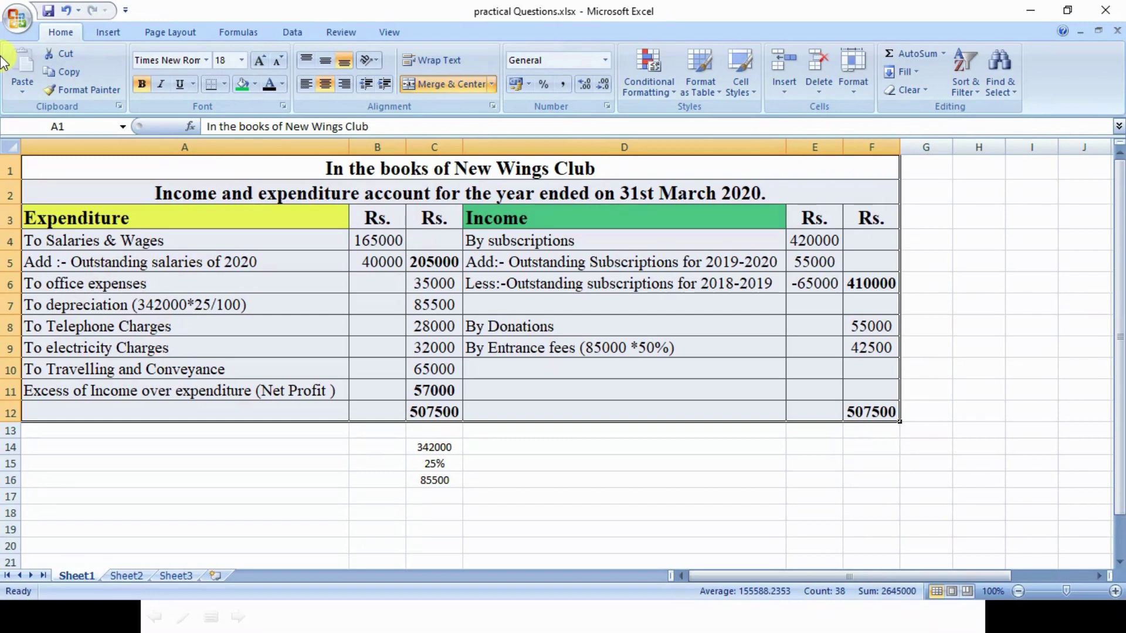
# Switch to the PowerPoint slide show and end it, discarding the ink annotations
pyautogui.hotkey('alt', 'Tab')
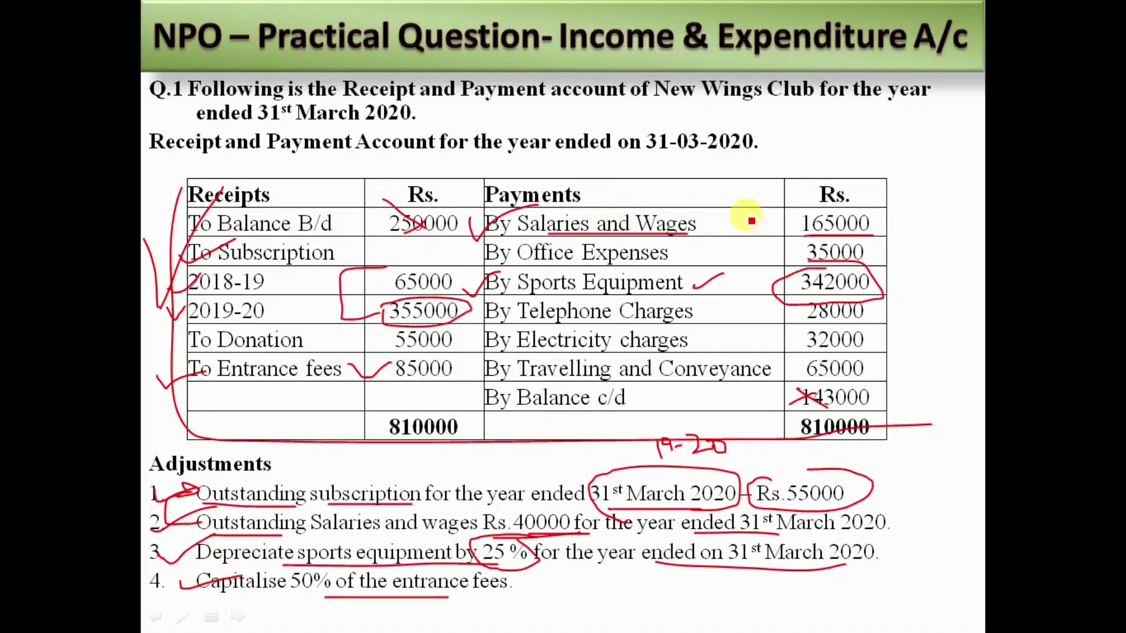
pyautogui.press('Escape')
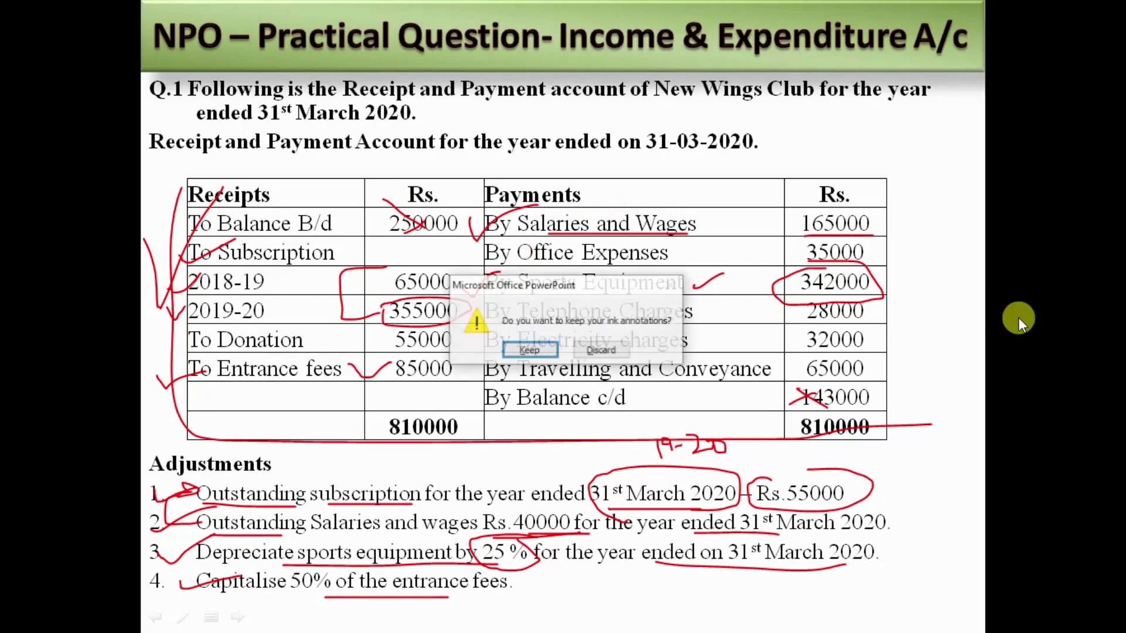
pyautogui.press('Tab')
pyautogui.press('Return')
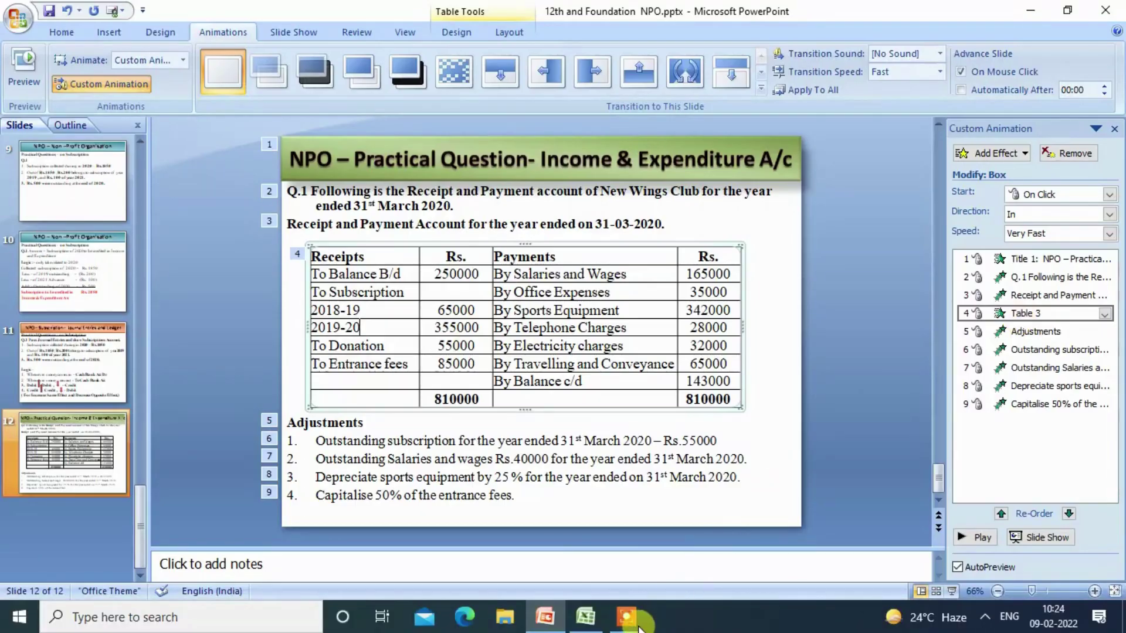
pyautogui.click(666, 595)
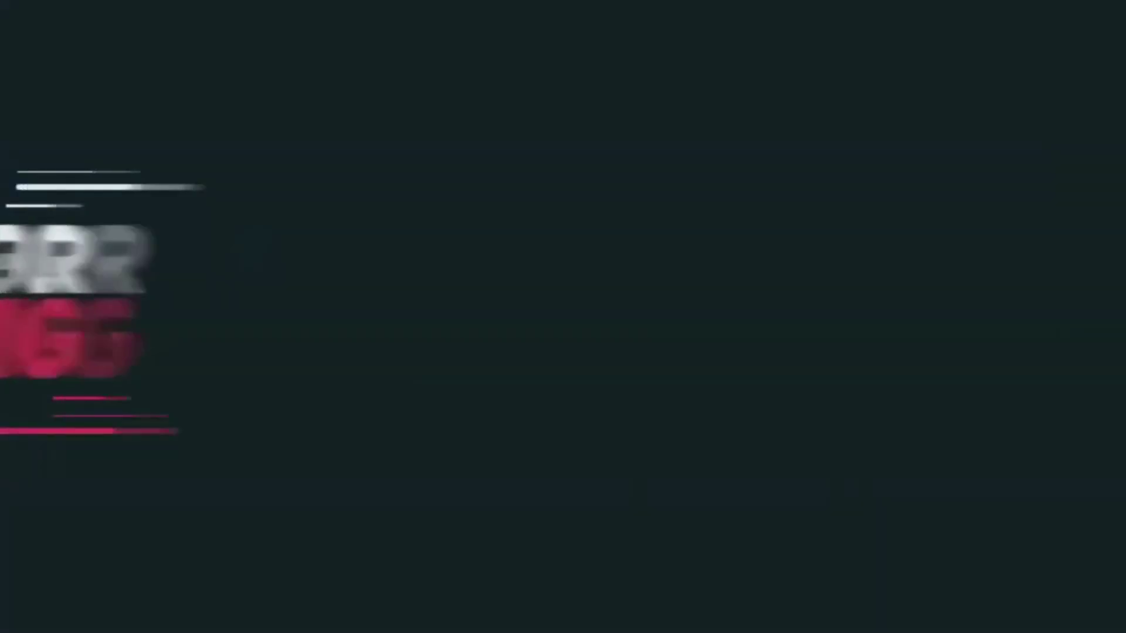